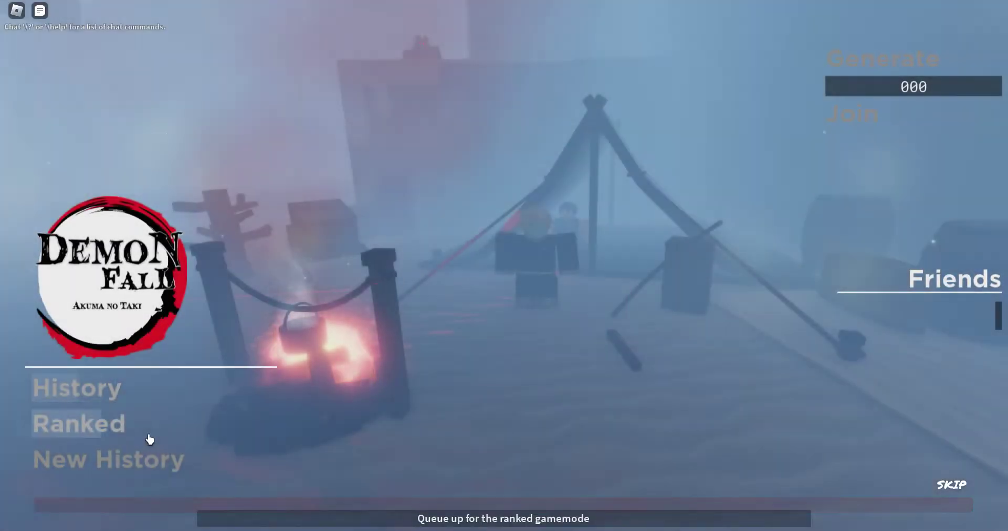
# Enter Ranked matchmaking, back out to Demonfall once, then re-enter Ranked to teleport.
pyautogui.click(149, 435)
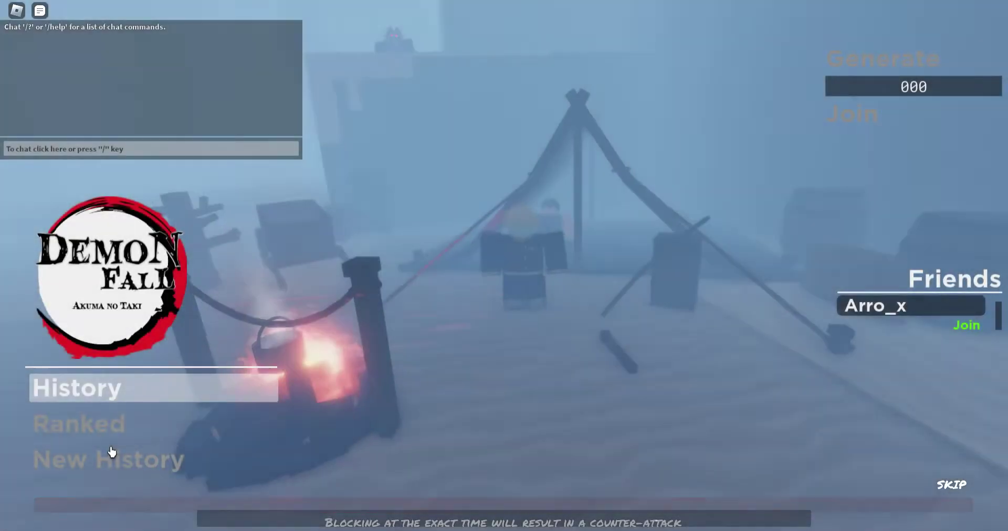
pyautogui.click(158, 455)
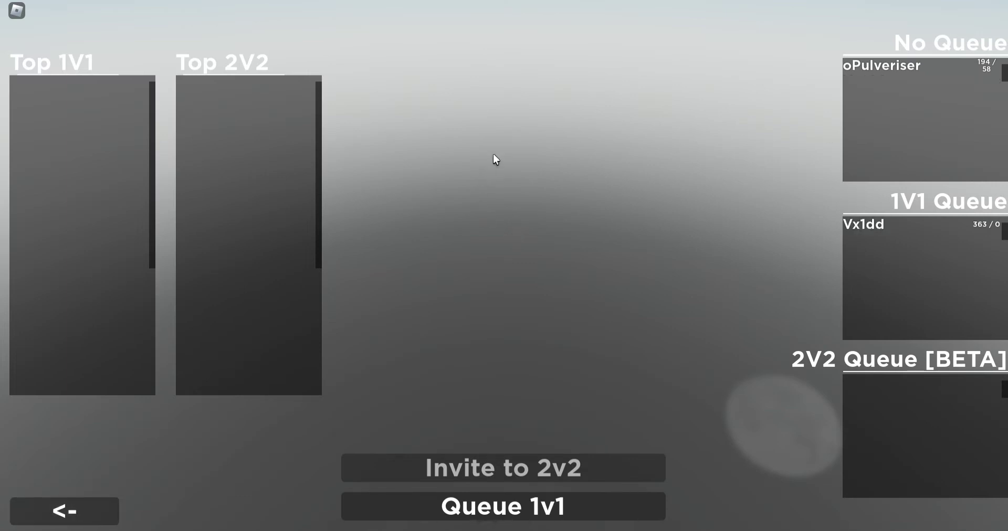
pyautogui.click(99, 517)
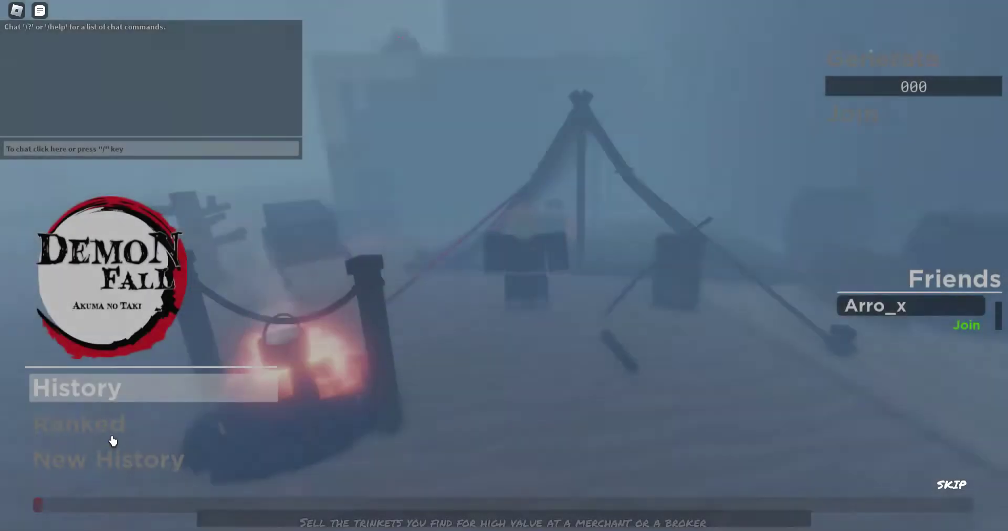
pyautogui.click(112, 440)
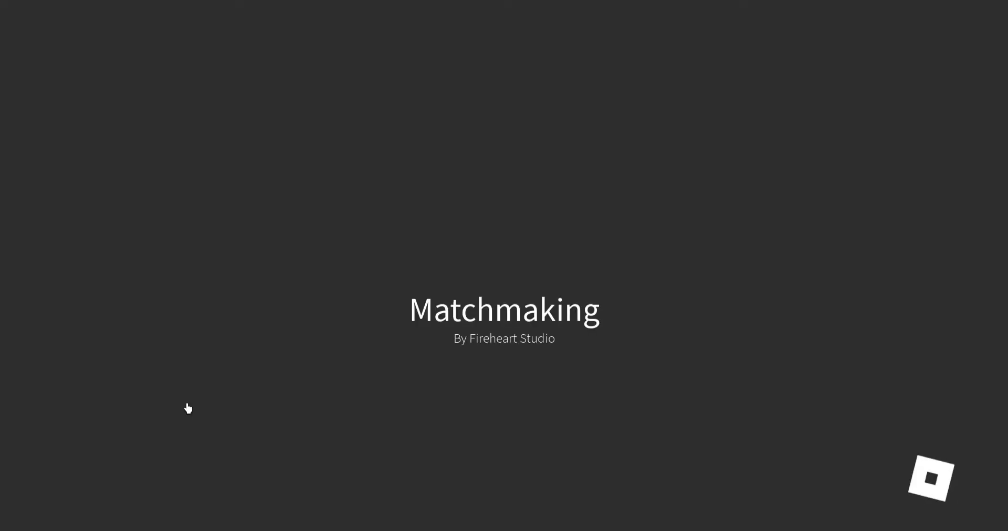
# Block the unwanted player from the People list and send a 2v2 invite to the teammate.
pyautogui.press('Escape')
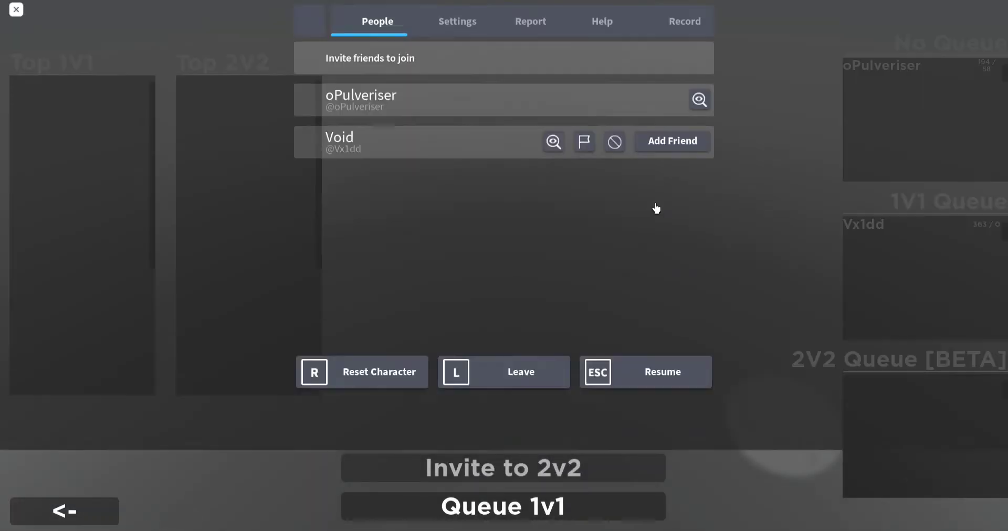
pyautogui.click(614, 222)
pyautogui.click(553, 301)
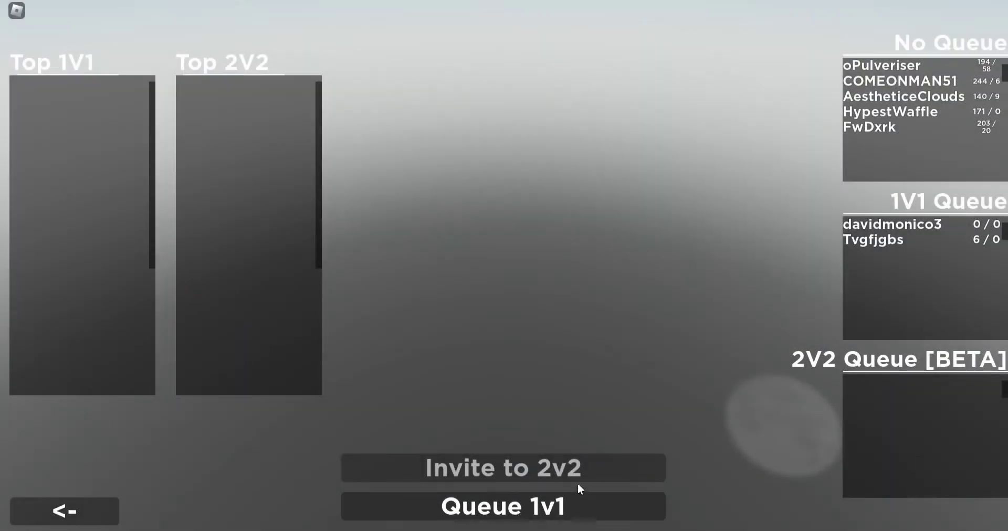
pyautogui.click(578, 481)
pyautogui.write('comeonman')
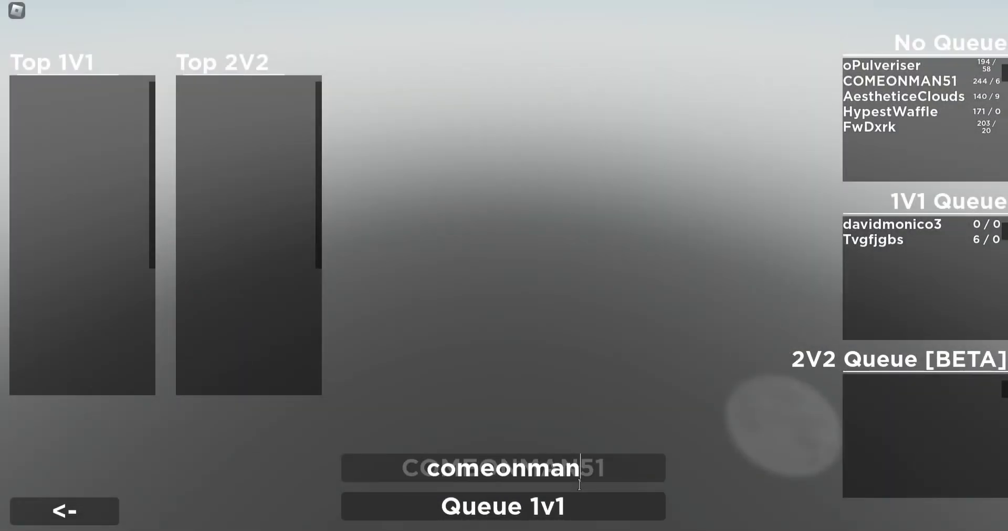
pyautogui.press('Return')
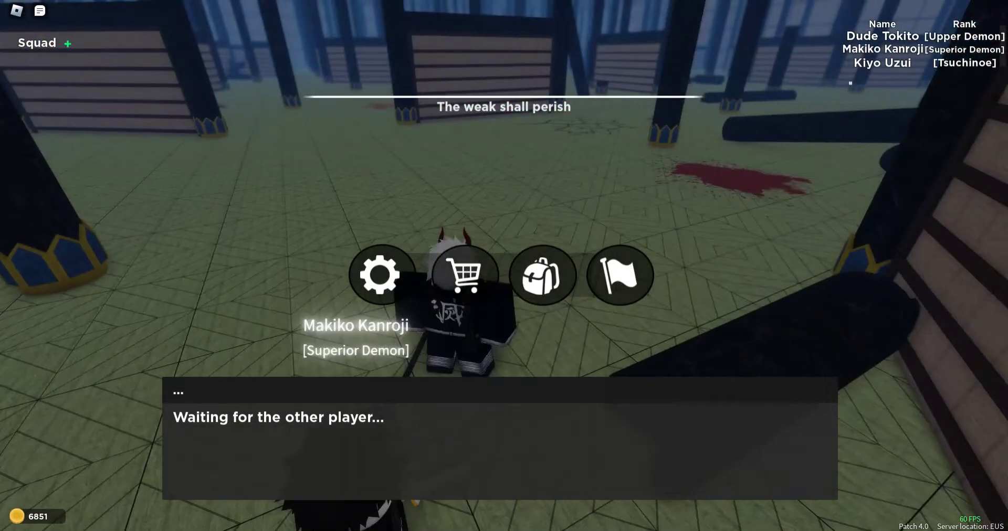
# Send squad chat messages about the bugged data and wanting revenge.
pyautogui.press('/')
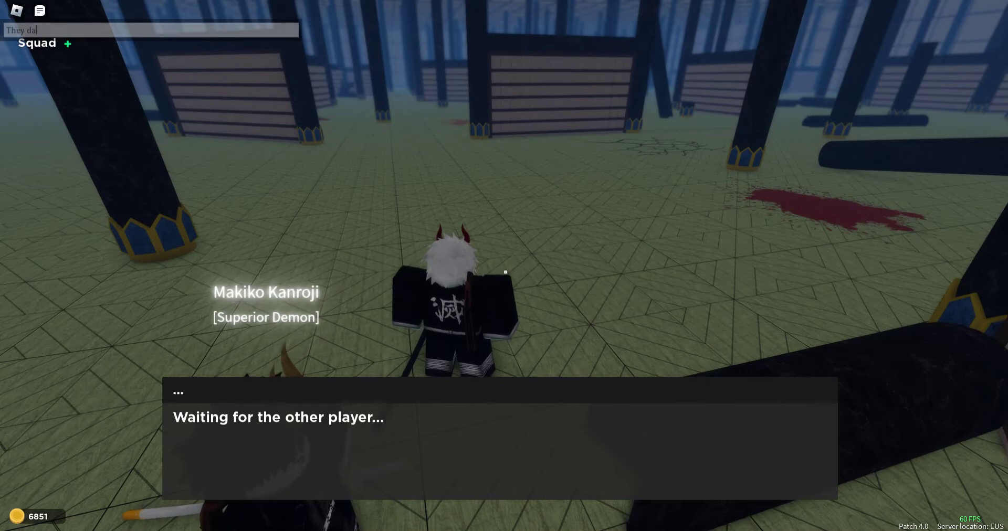
pyautogui.write('They data bugged')
pyautogui.press('Return')
pyautogui.press('/')
pyautogui.write("that's")
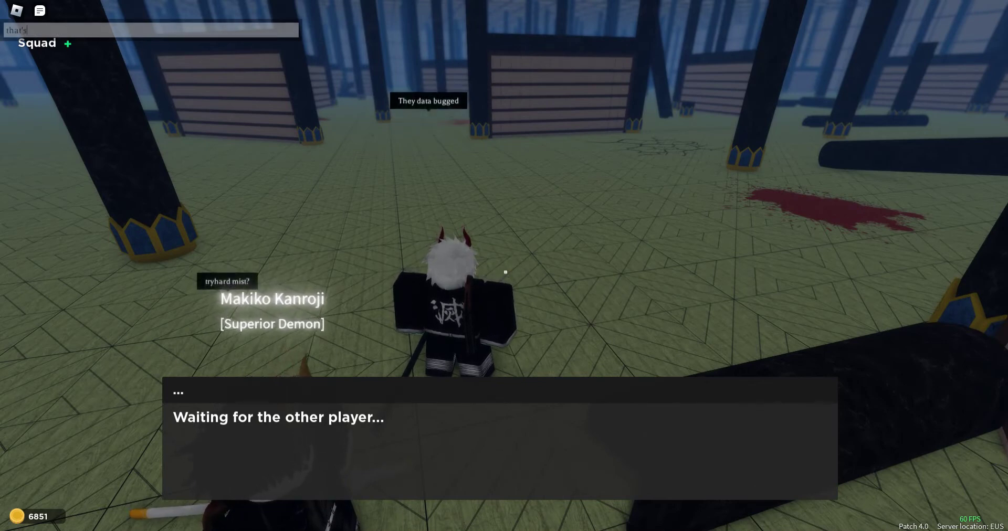
pyautogui.write(' all you')
pyautogui.press('Return')
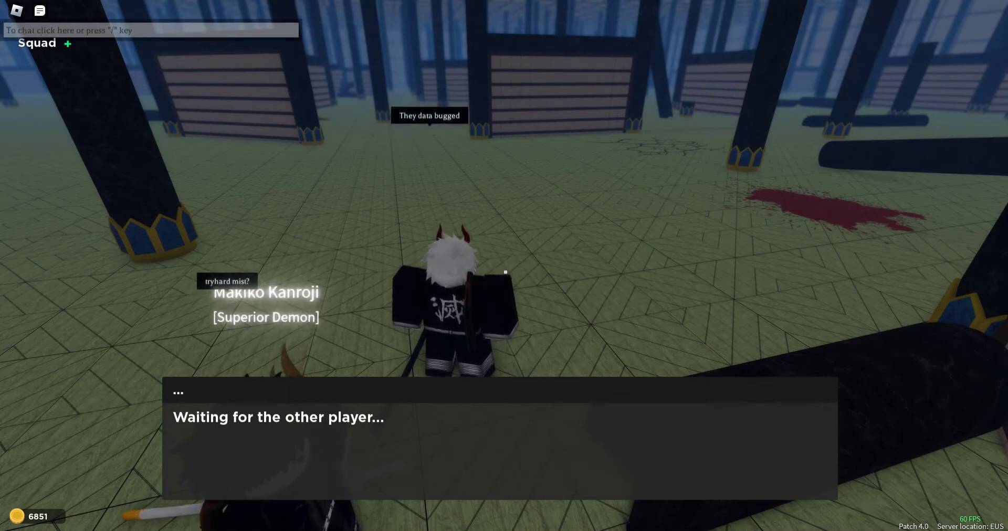
pyautogui.press('/')
pyautogui.write('revenge')
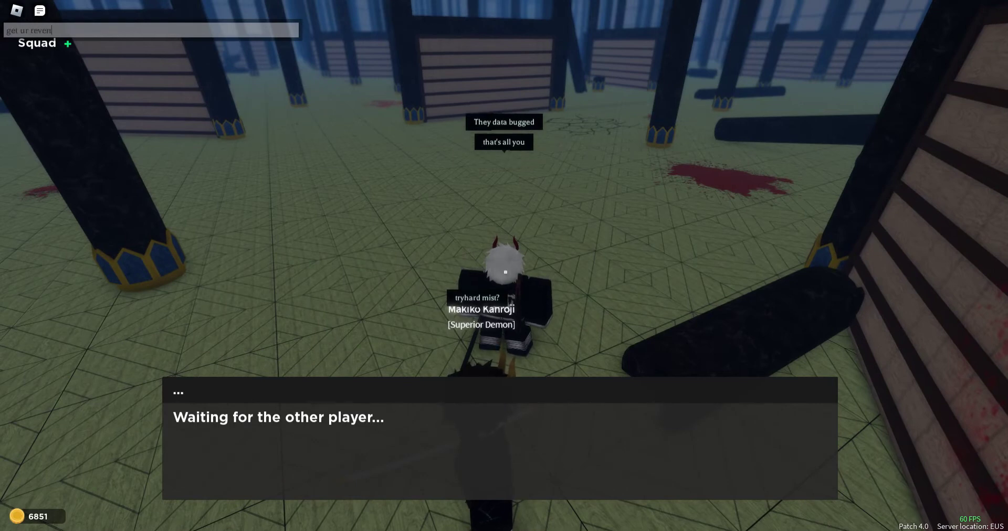
pyautogui.press('Return')
# Send more chat messages about the data bug, then bring up the player list.
pyautogui.press('/')
pyautogui.write('she harass')
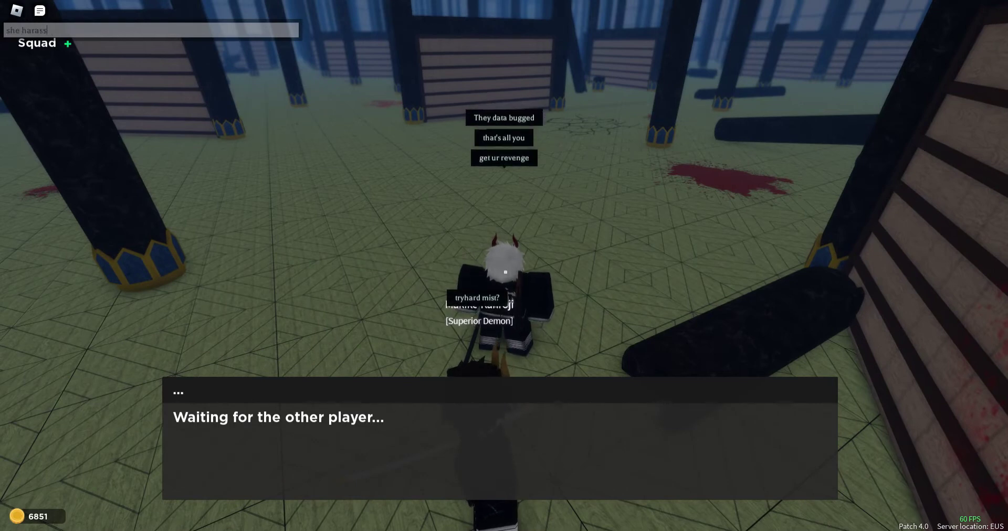
pyautogui.write('eda bug')
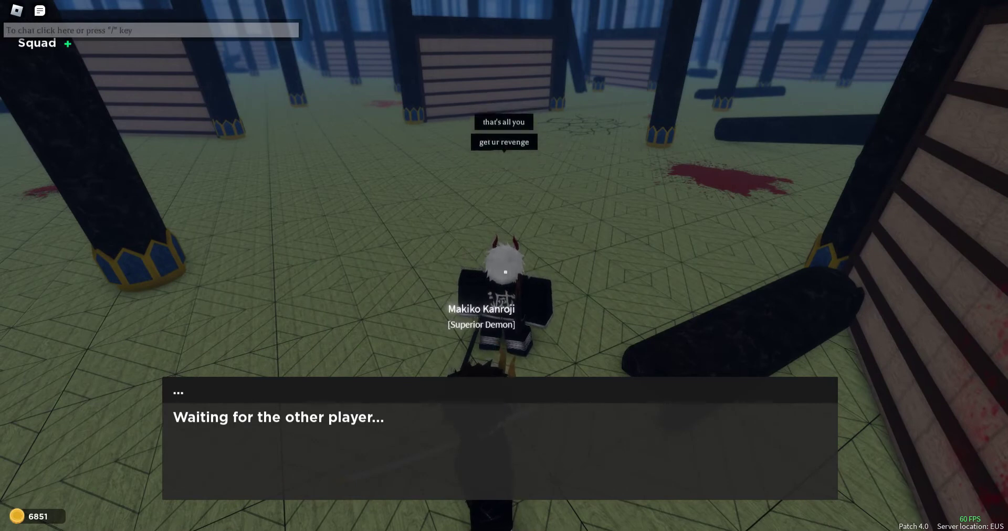
pyautogui.press('Return')
pyautogui.press('Tab')
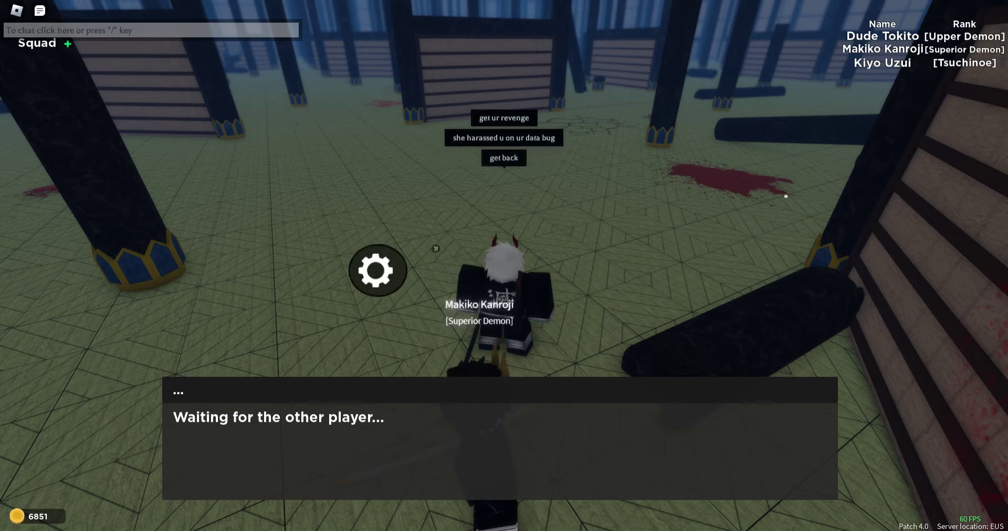
pyautogui.press('w')
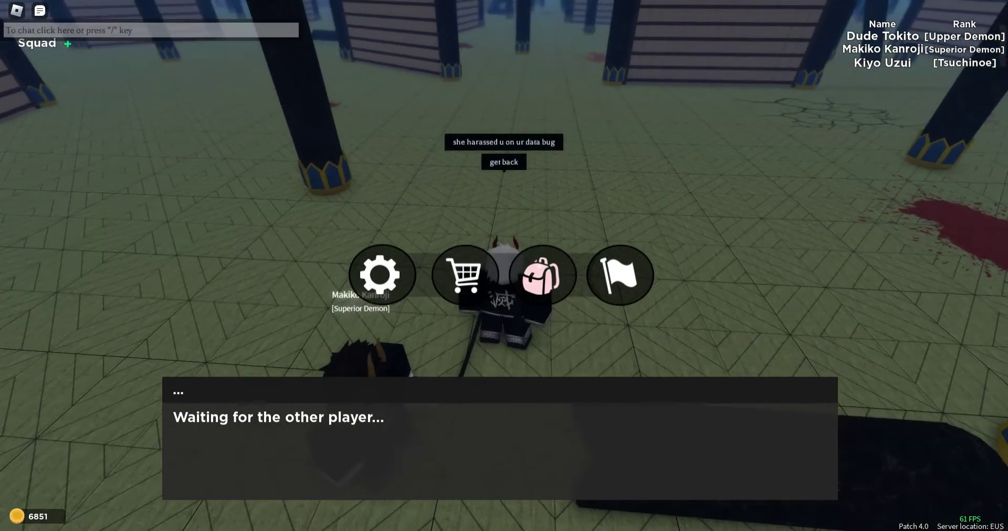
pyautogui.press('/')
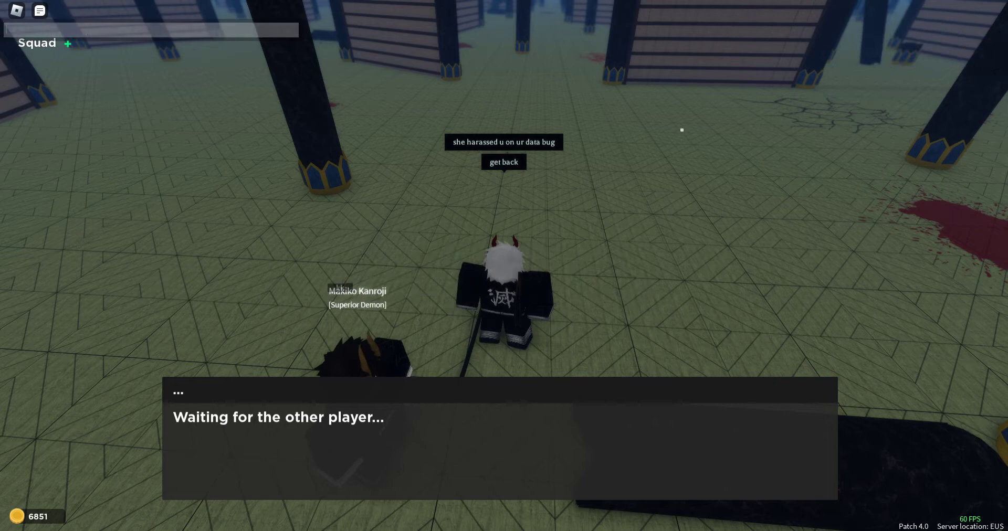
pyautogui.write('I get the guy that tba')
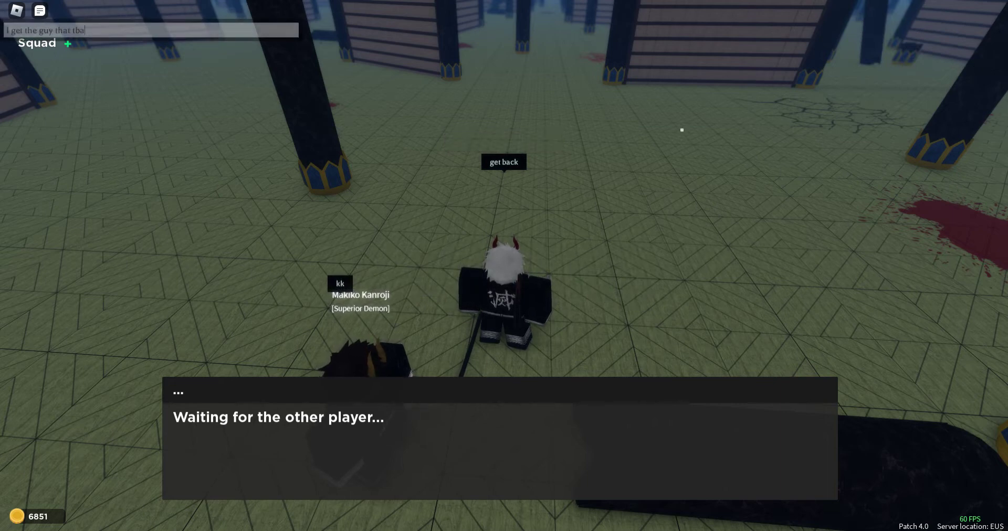
pyautogui.write(' him')
pyautogui.press('Return')
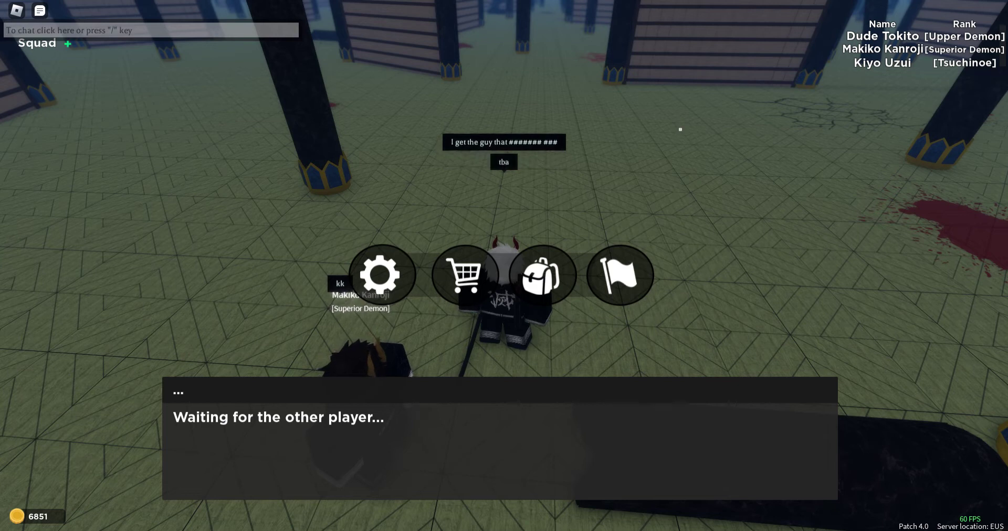
pyautogui.press('Escape')
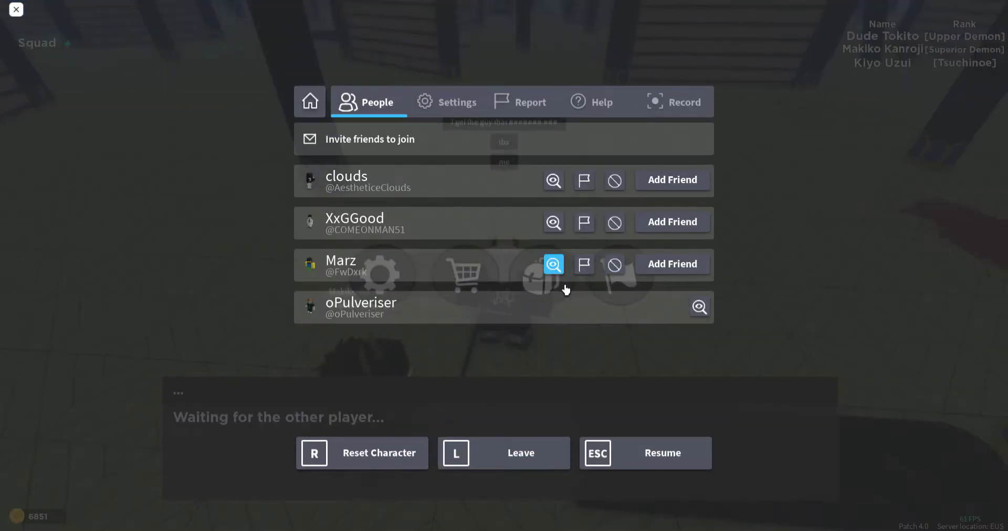
# Close the player list, open chat, and open the Inventory from the backpack icon.
pyautogui.press('Escape')
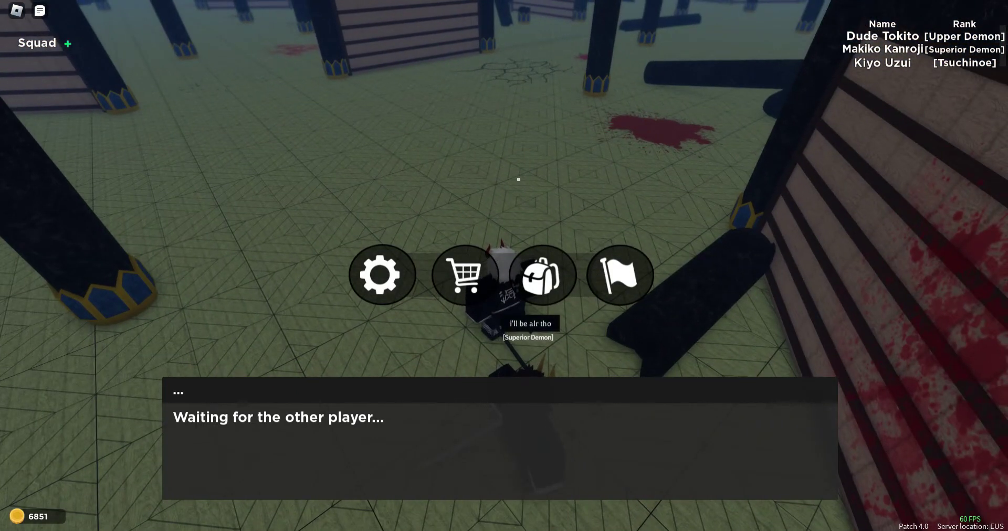
pyautogui.press('/')
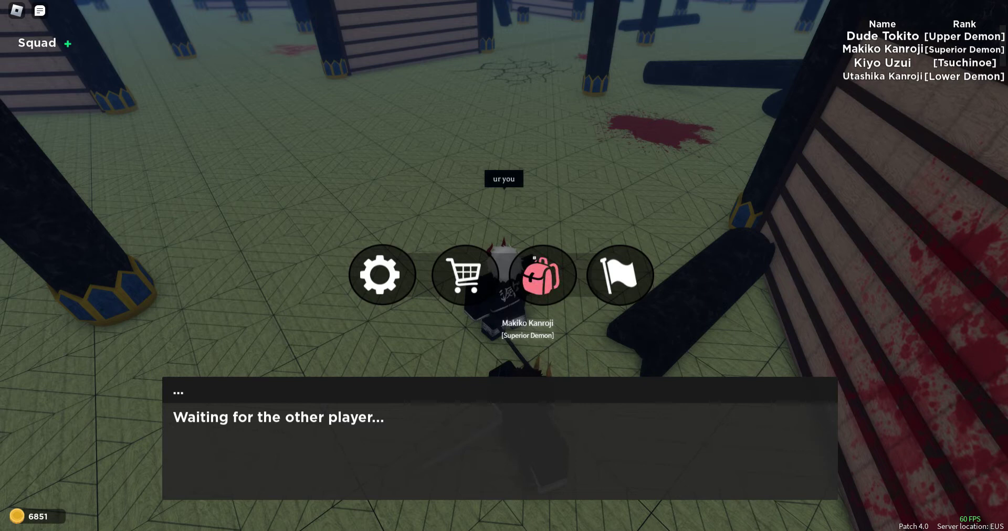
pyautogui.click(542, 276)
pyautogui.scroll(-2, 598, 236)
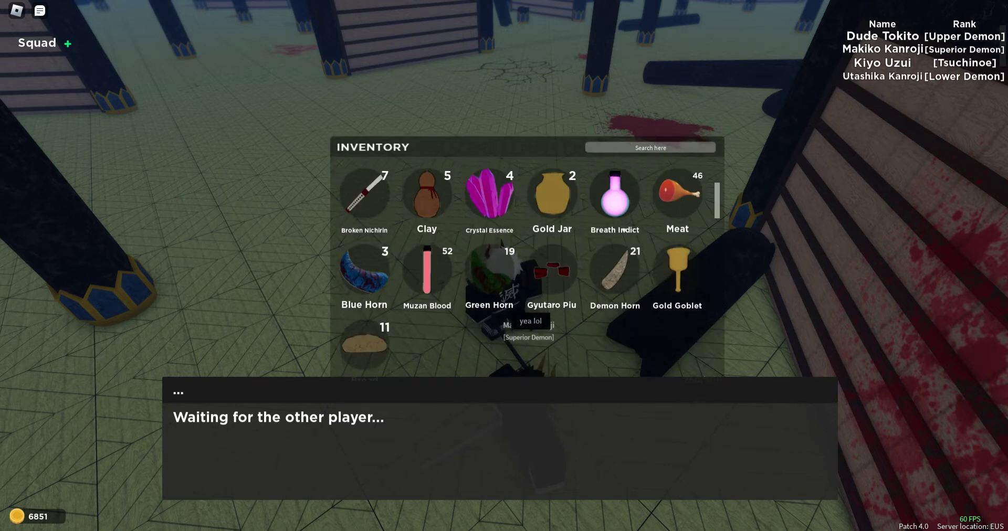
pyautogui.scroll(2, 597, 236)
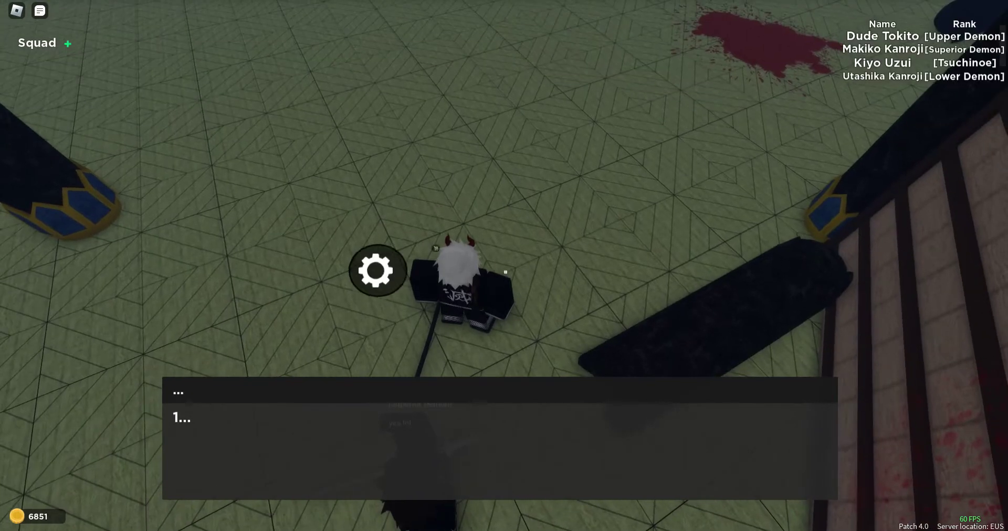
# Walk forward into the arena as the match countdown ends.
pyautogui.press('w')
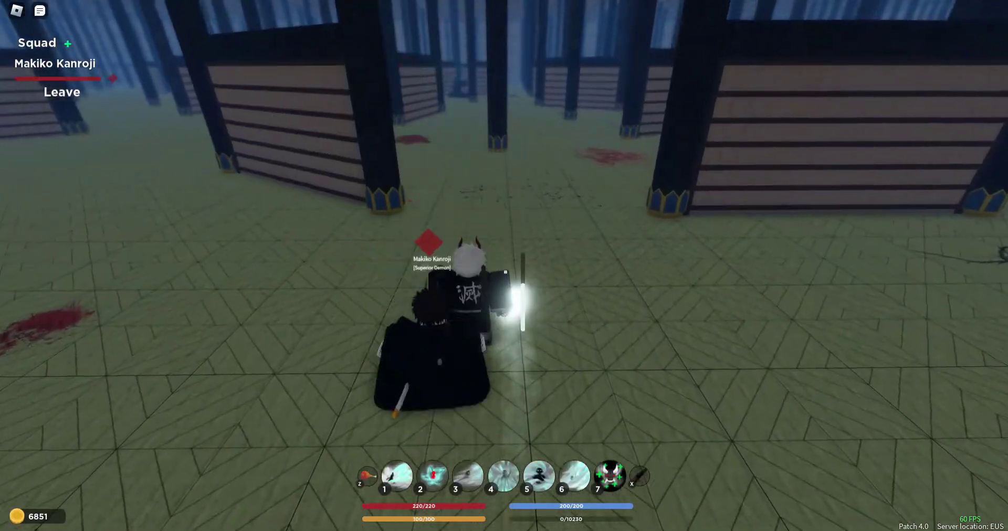
# Dash through the hall using skills 2, 1 and X against the first enemy.
pyautogui.press('2')
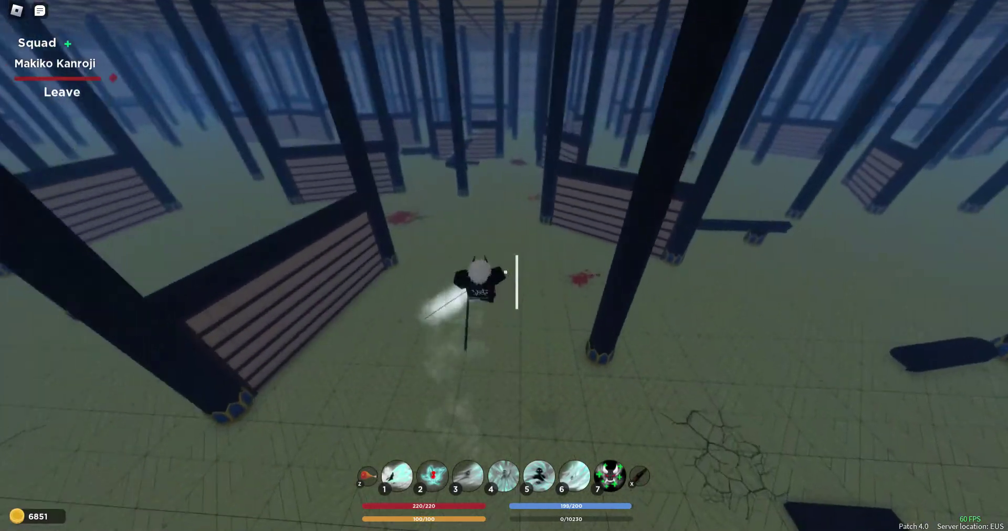
pyautogui.press('w')
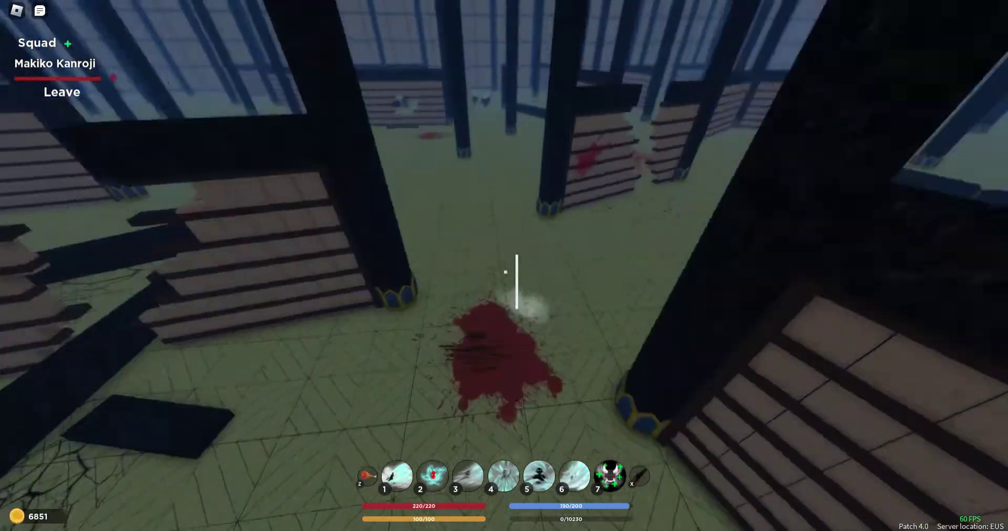
pyautogui.press('w')
pyautogui.press('w')
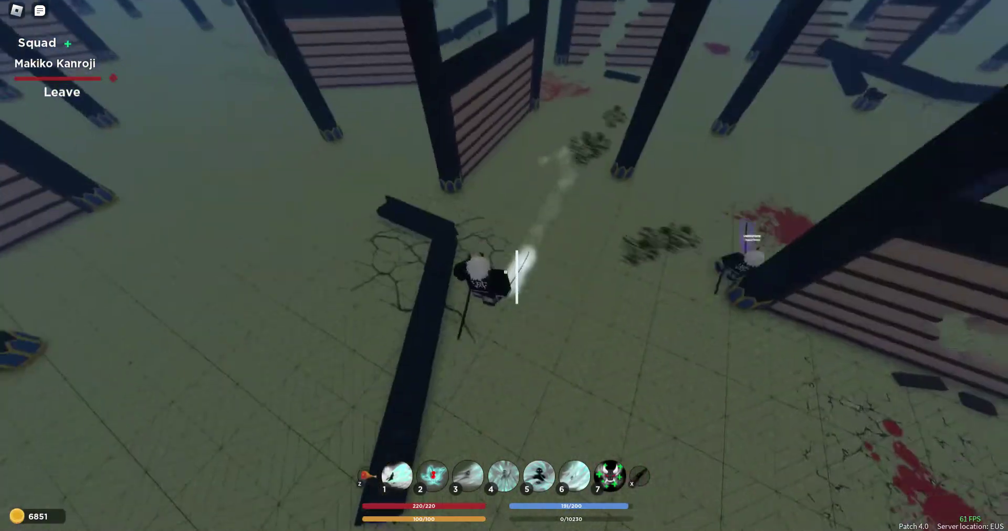
pyautogui.press('1')
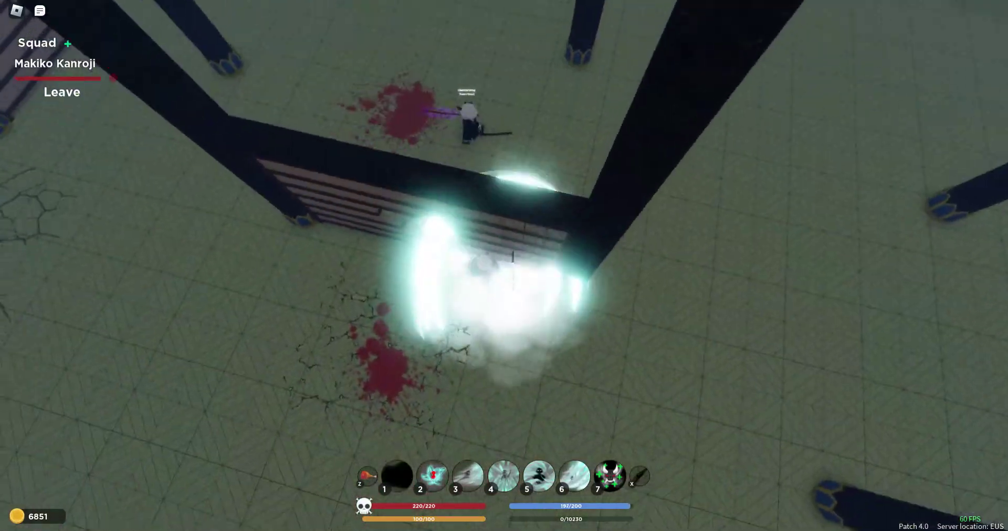
pyautogui.press('x')
pyautogui.press('w')
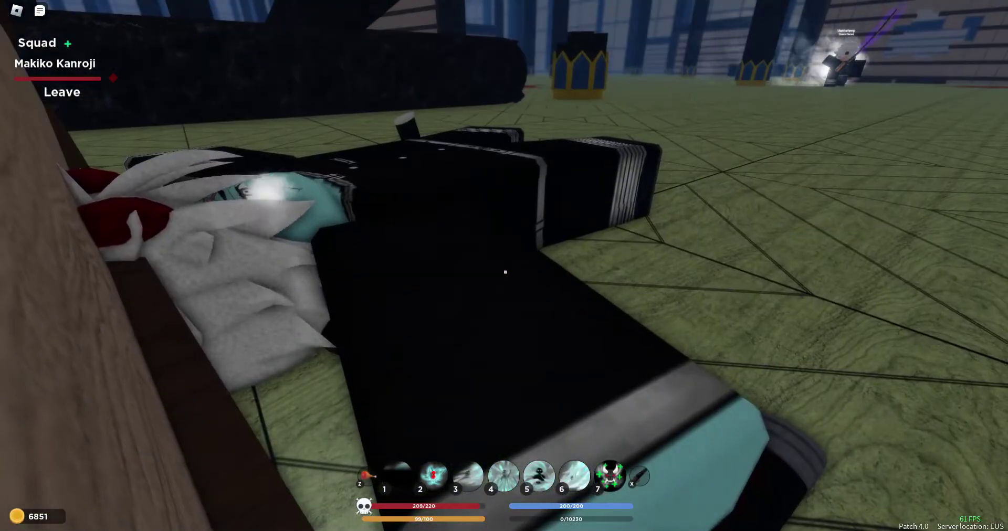
pyautogui.press('x')
pyautogui.press('w')
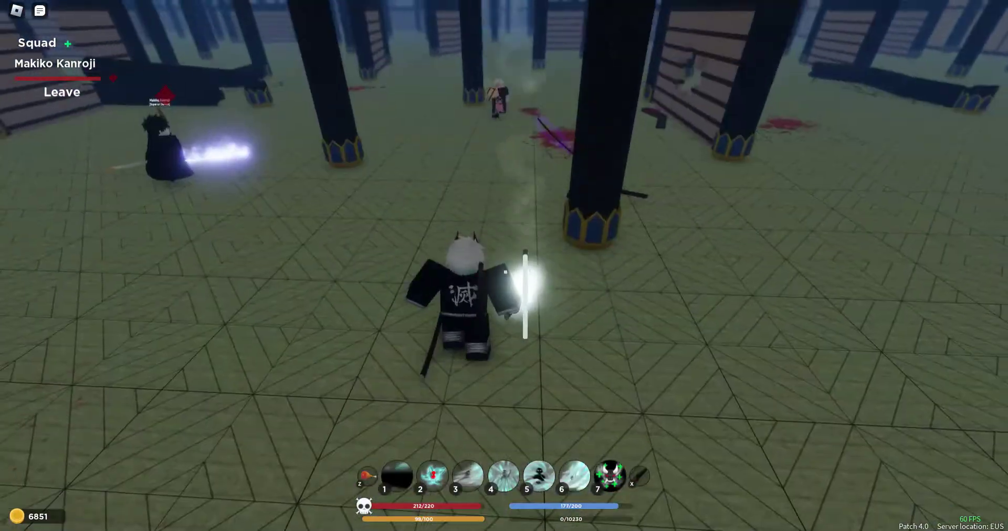
pyautogui.press('w')
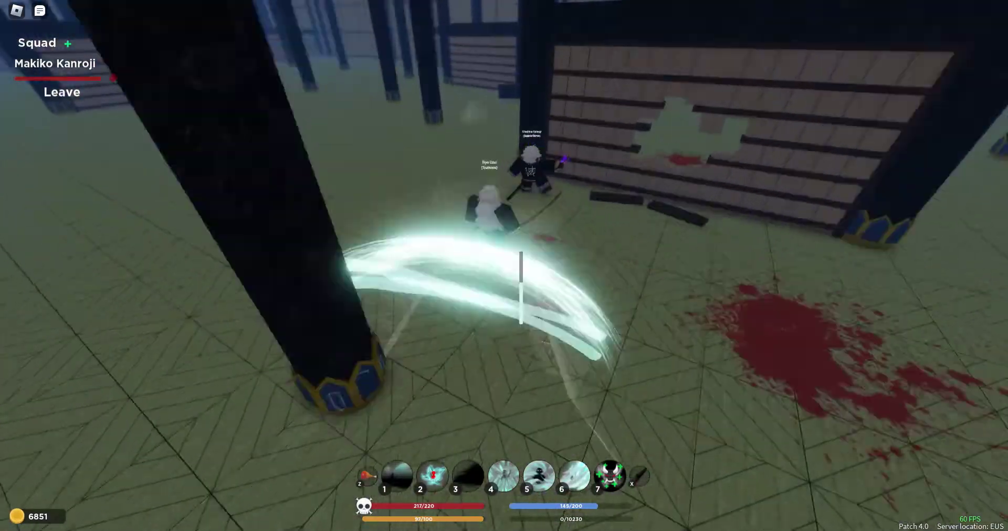
# Chase the distant enemy and slash at it repeatedly in close combat.
pyautogui.click(505, 272)
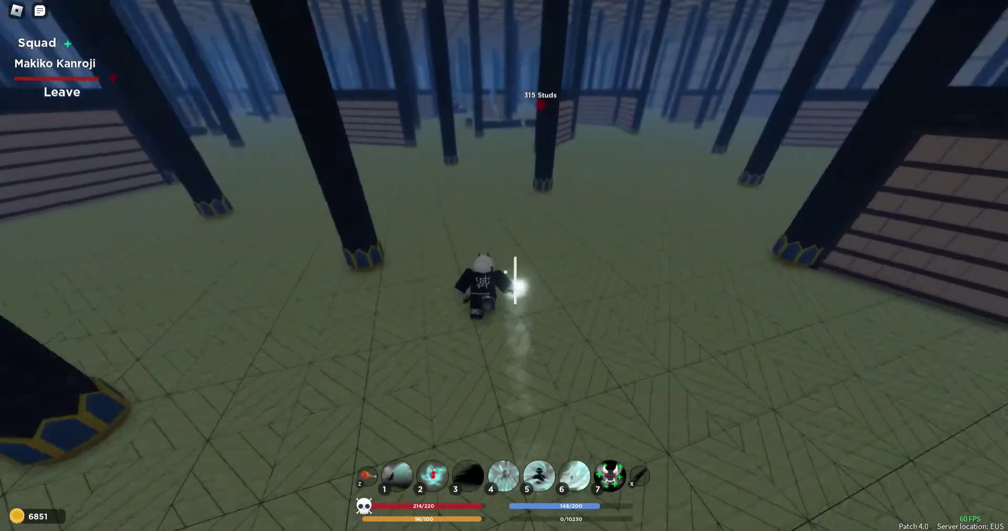
pyautogui.press('w')
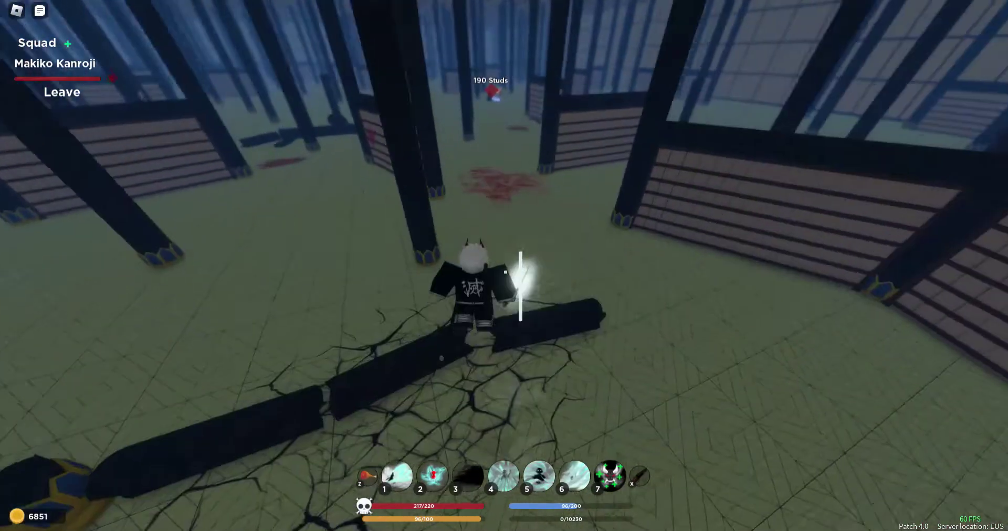
pyautogui.press('w')
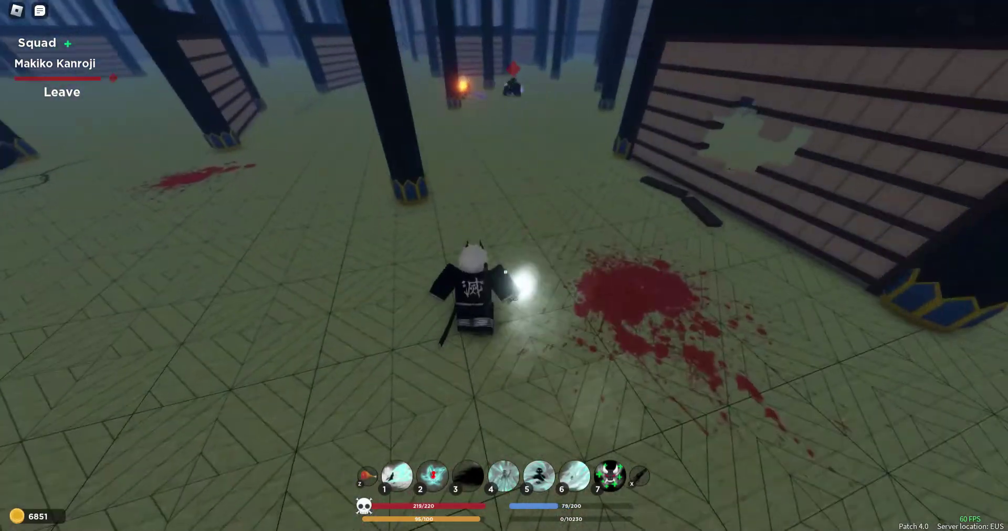
pyautogui.press('w')
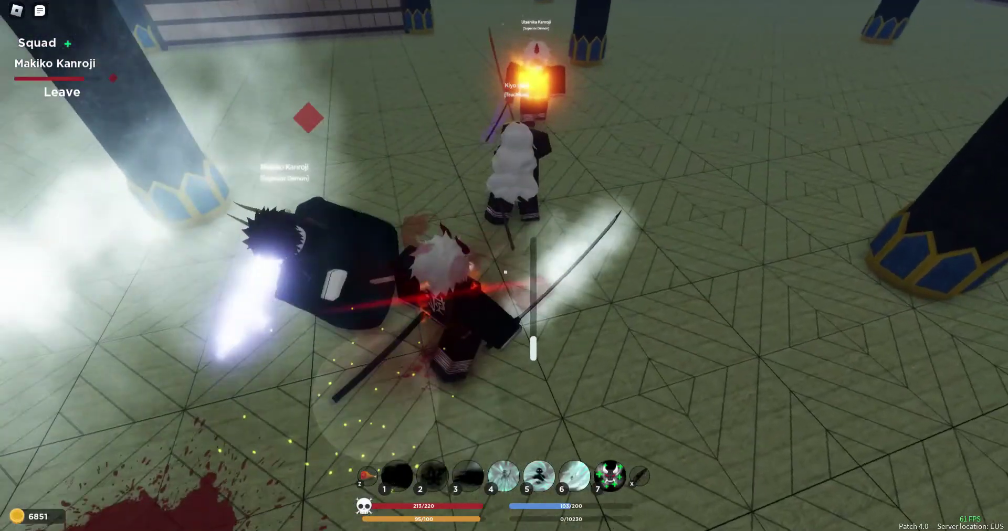
pyautogui.click(505, 272)
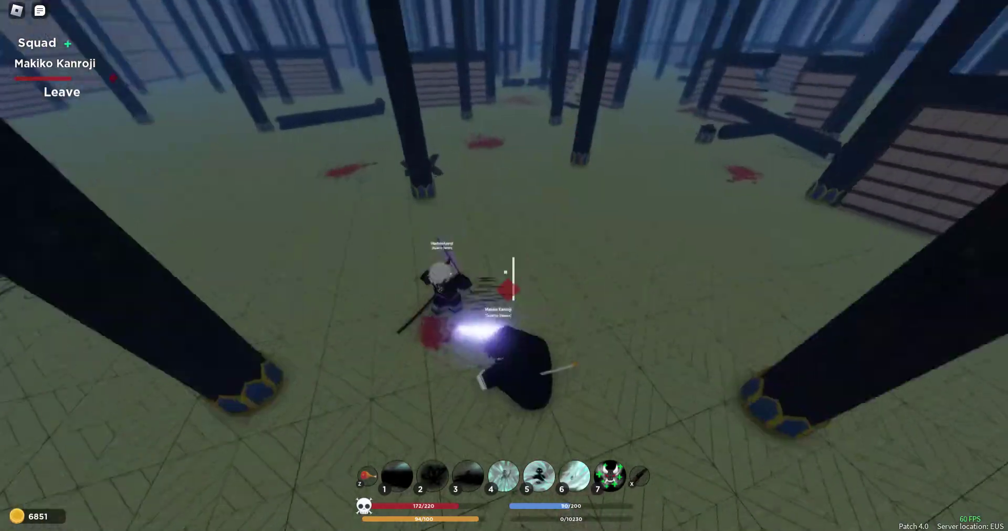
pyautogui.click(506, 272)
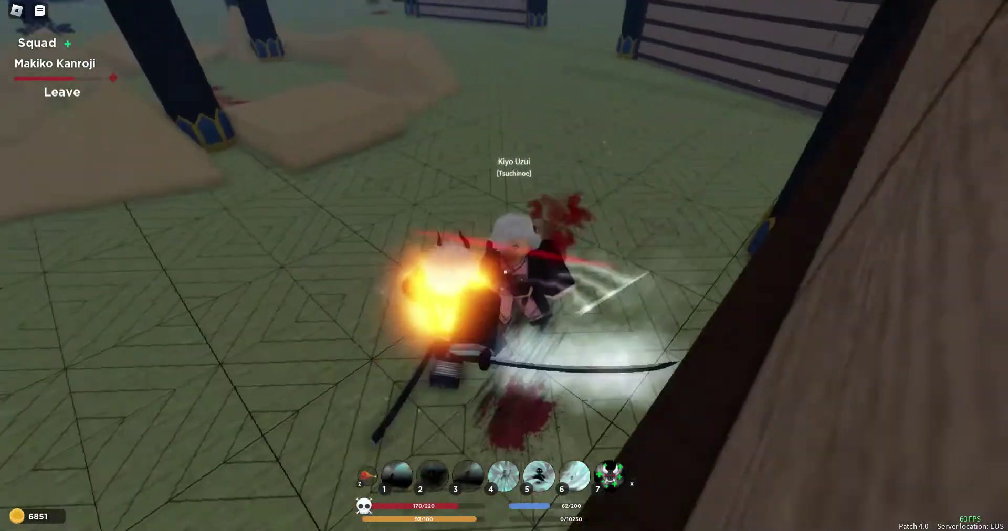
pyautogui.click(506, 272)
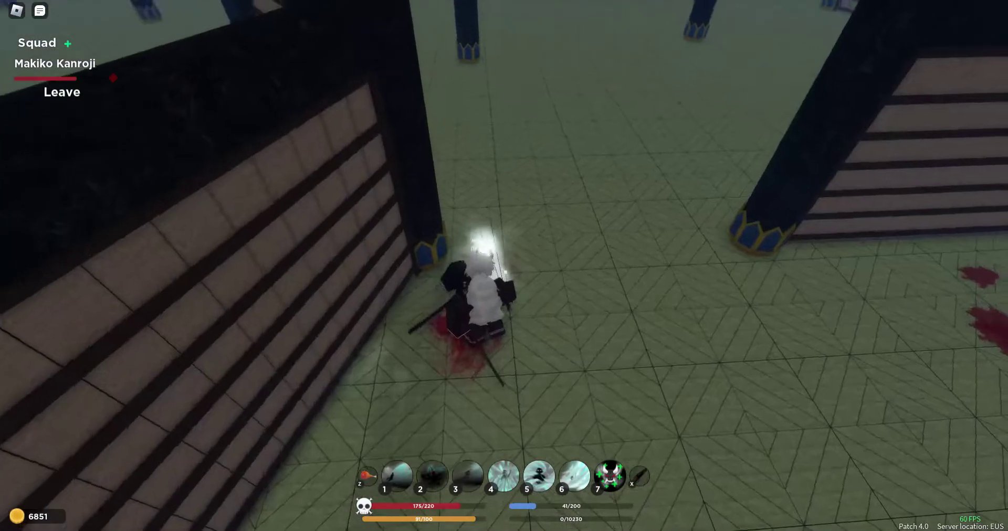
pyautogui.click(506, 272)
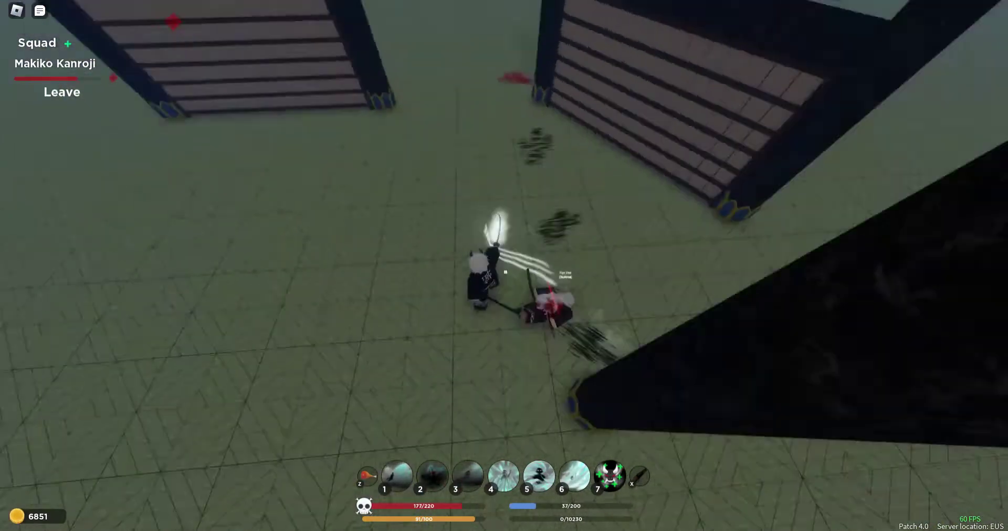
pyautogui.click(505, 272)
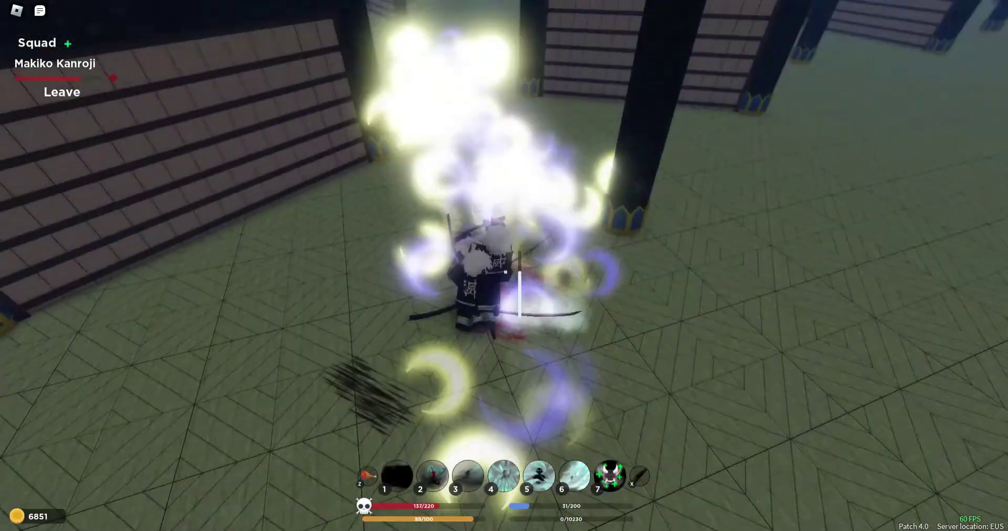
# Keep slashing along the wall, casting skill 3 and finishing with technique 7.
pyautogui.click(519, 288)
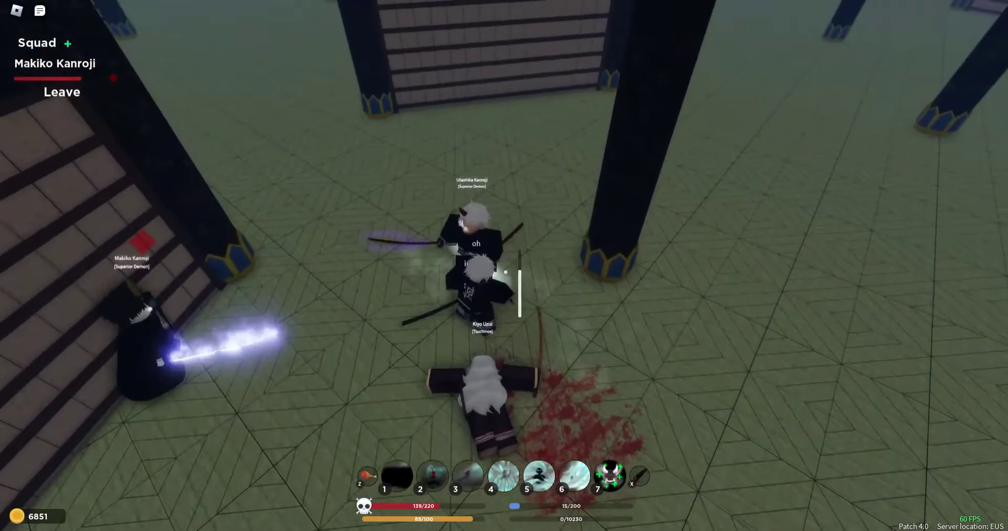
pyautogui.click(505, 272)
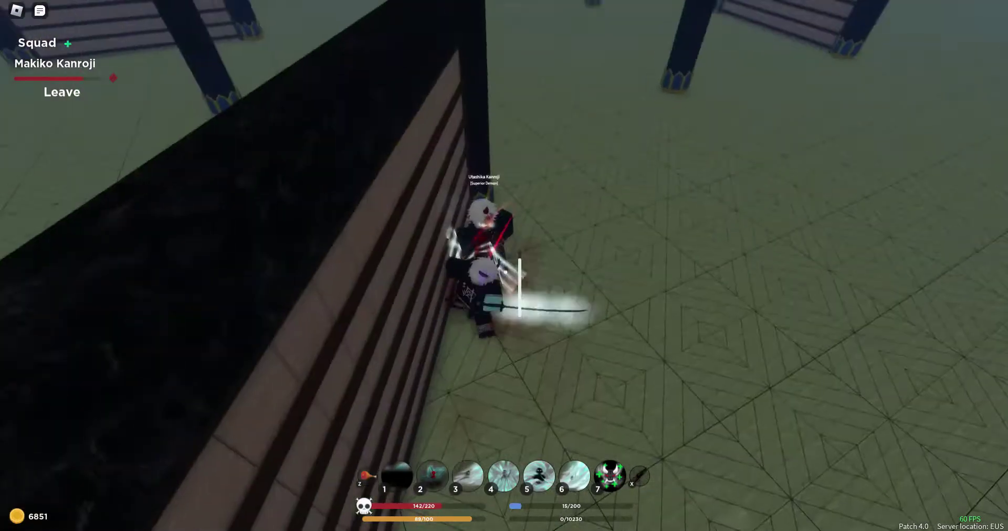
pyautogui.click(506, 272)
pyautogui.press('3')
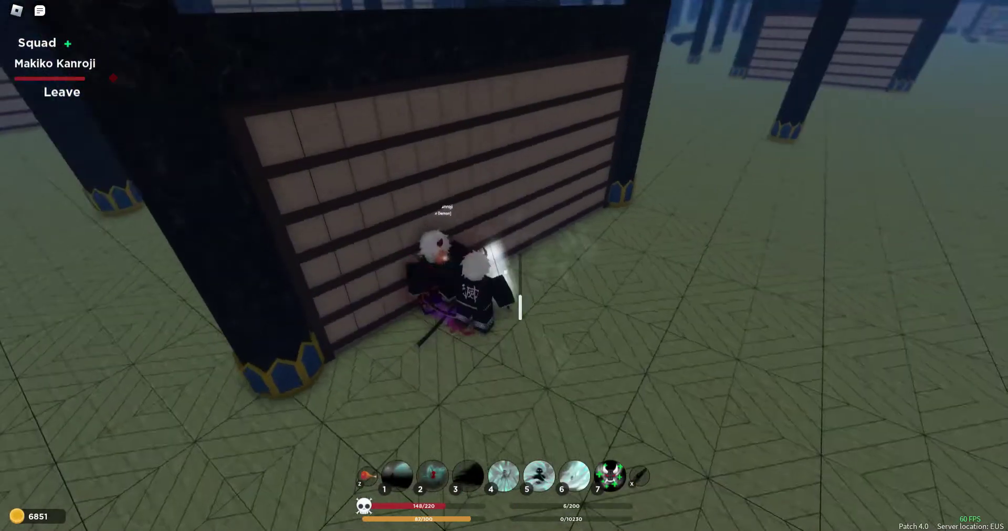
pyautogui.click(527, 298)
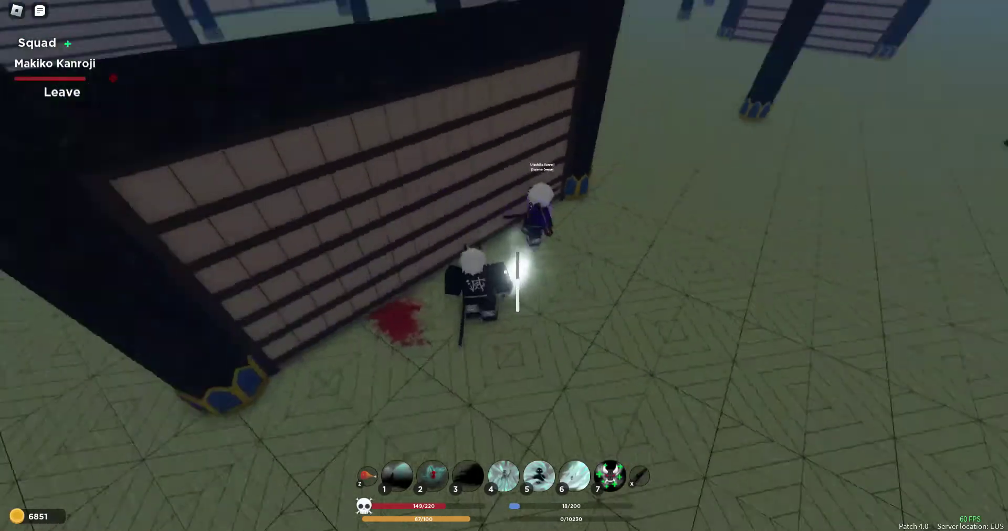
pyautogui.click(505, 272)
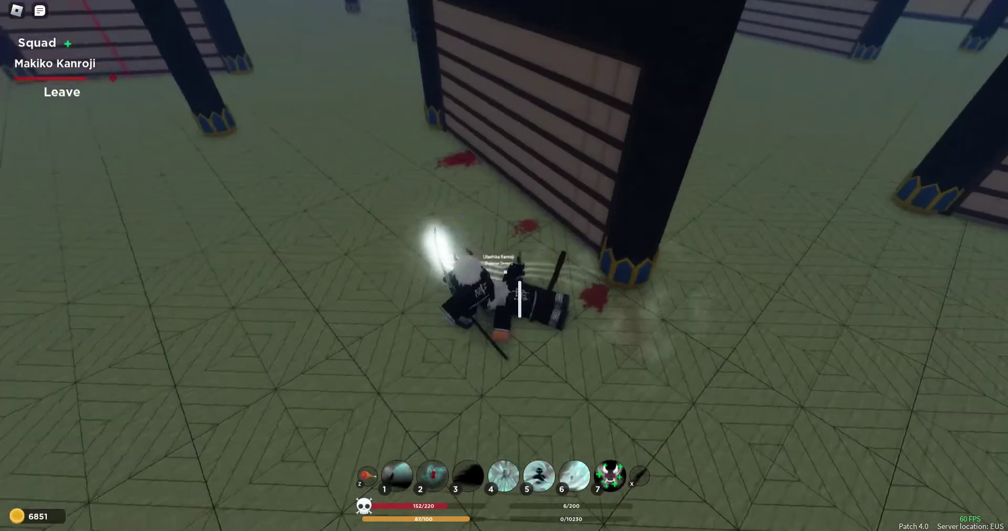
pyautogui.click(506, 272)
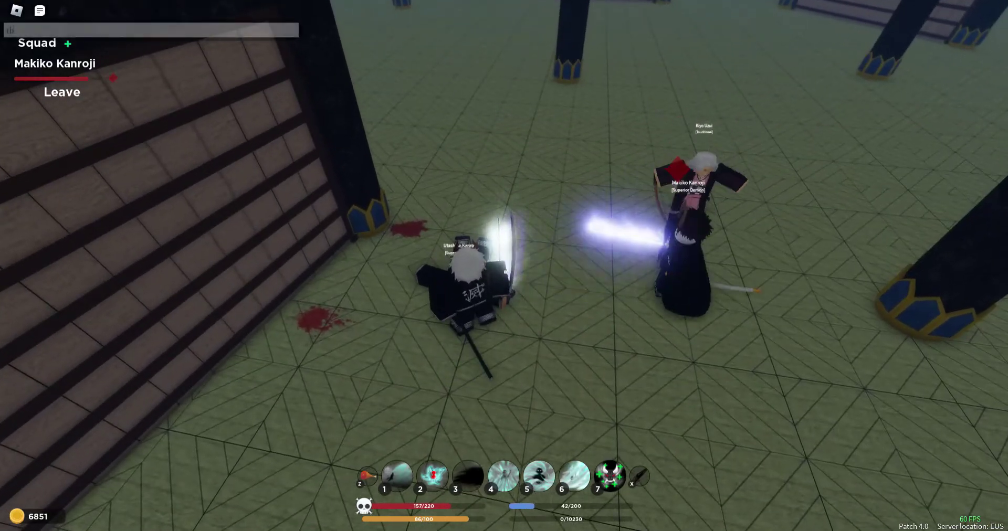
pyautogui.click(506, 271)
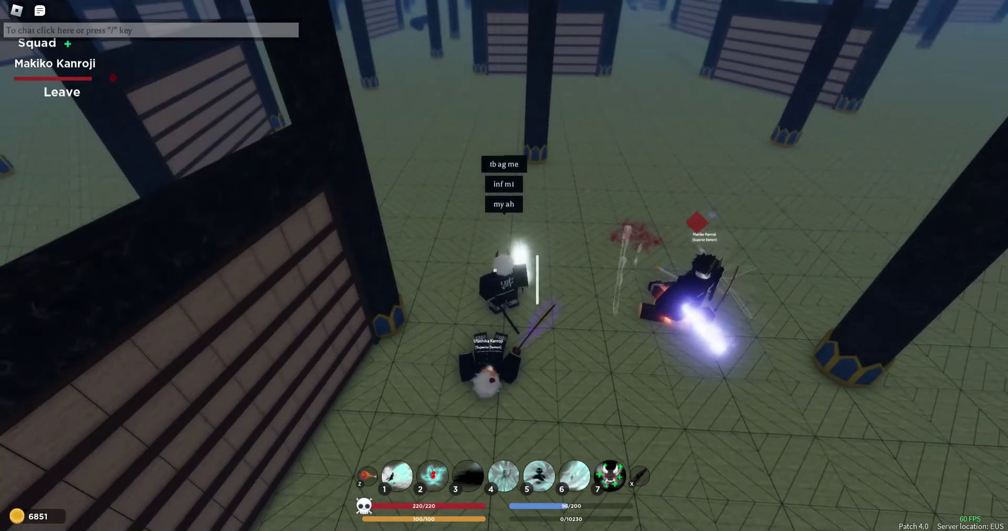
pyautogui.press('7')
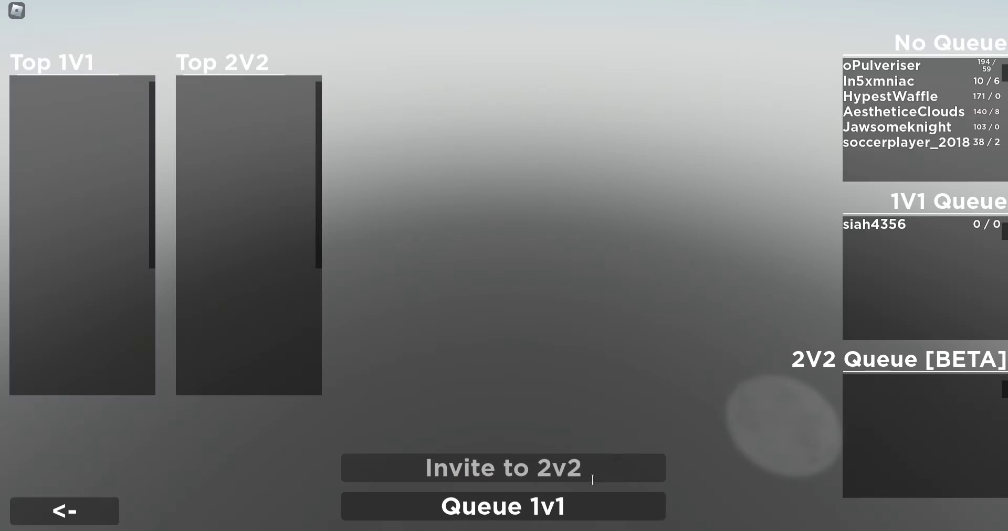
pyautogui.write('comeon')
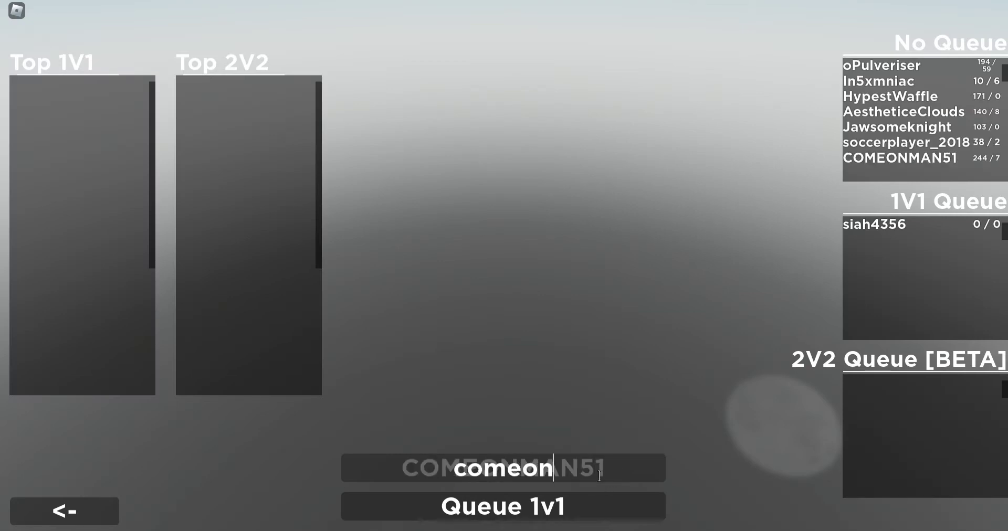
pyautogui.write('man51')
# Send the 2v2 invite to the teammate from the lobby.
pyautogui.press('Return')
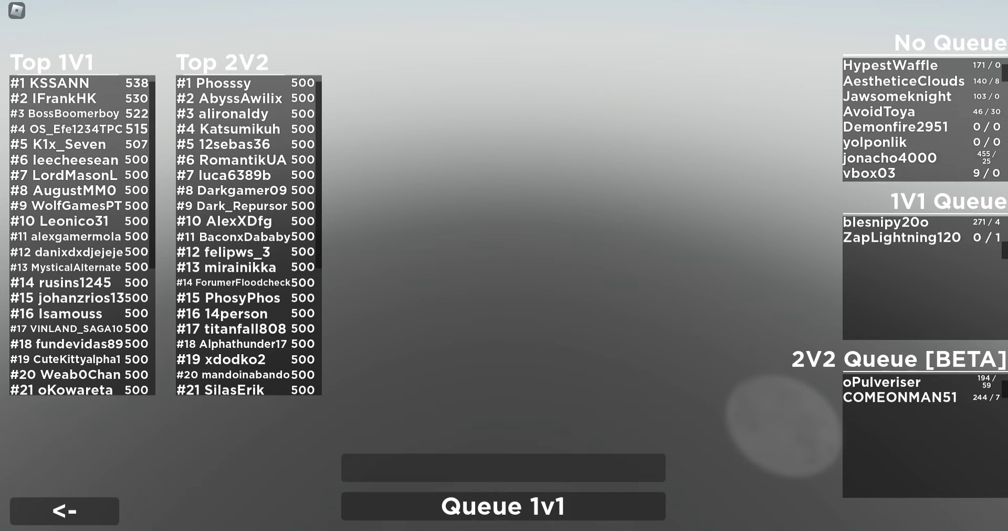
pyautogui.scroll(-2, 925, 131)
pyautogui.scroll(2, 925, 130)
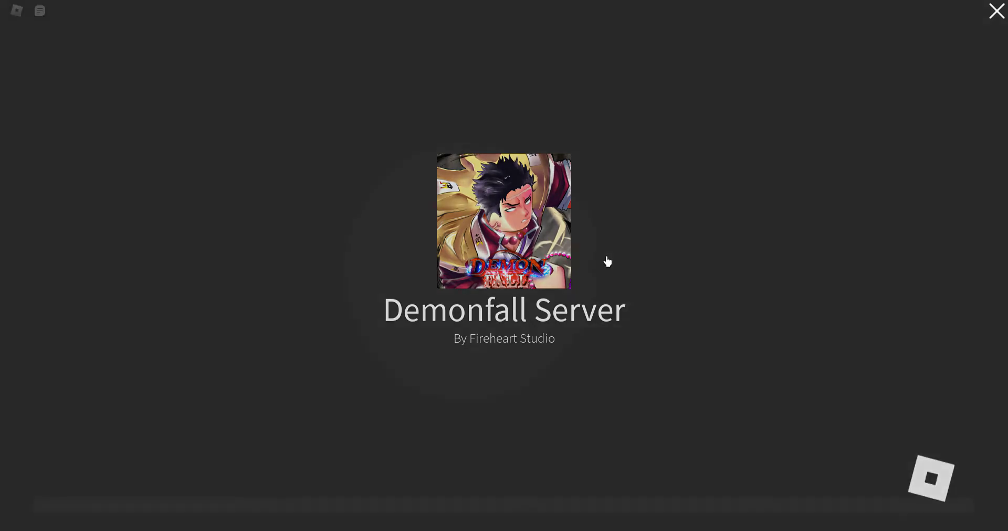
# Check the People list, close it, and strafe left around the arena during the countdown.
pyautogui.press('Escape')
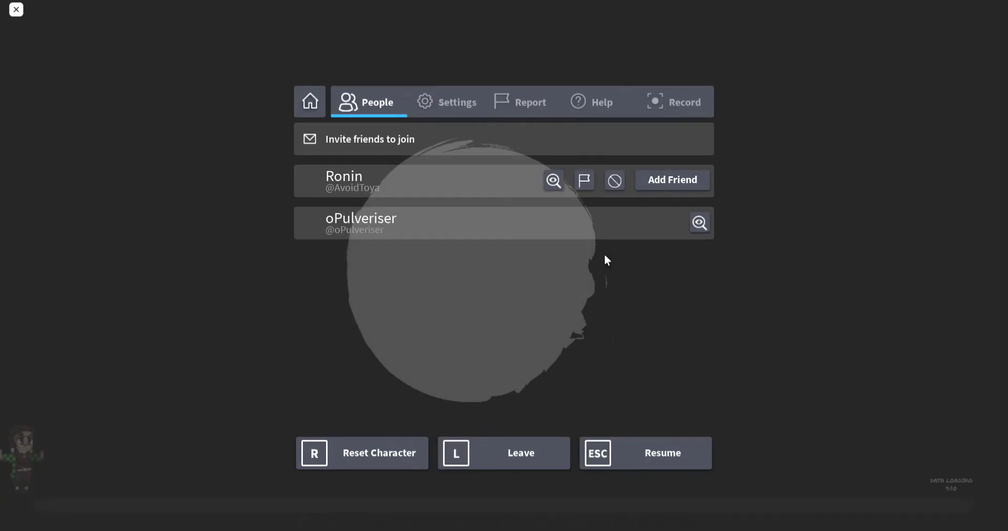
pyautogui.press('Escape')
pyautogui.press('Escape')
pyautogui.press('Escape')
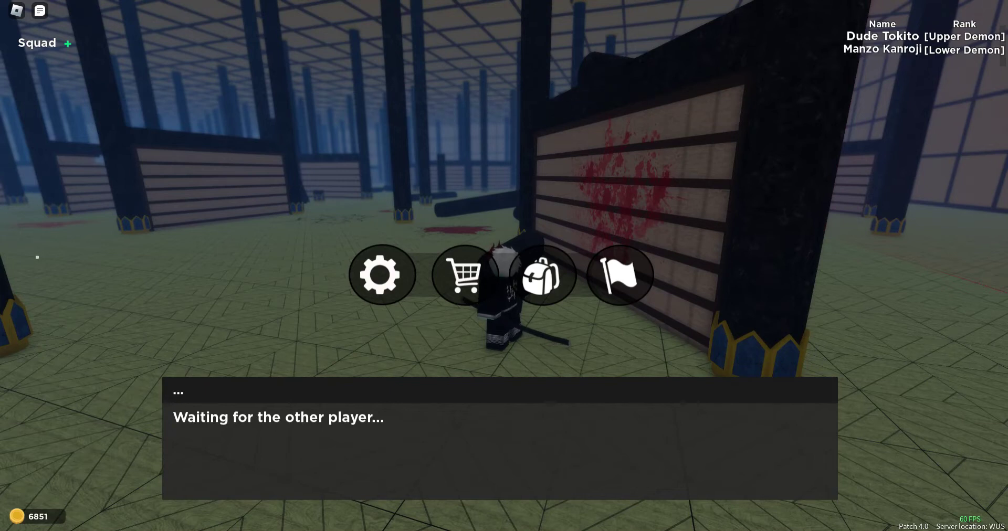
pyautogui.press('a')
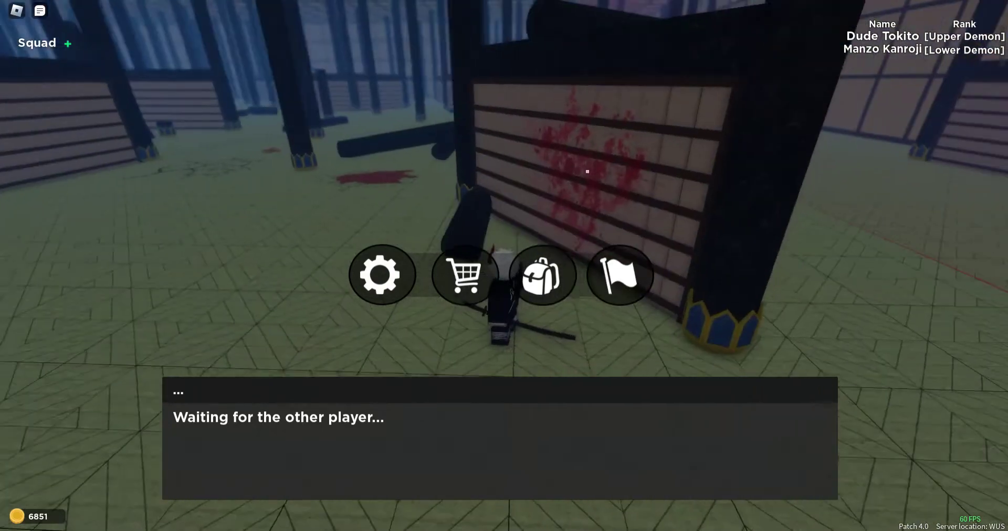
pyautogui.press('a')
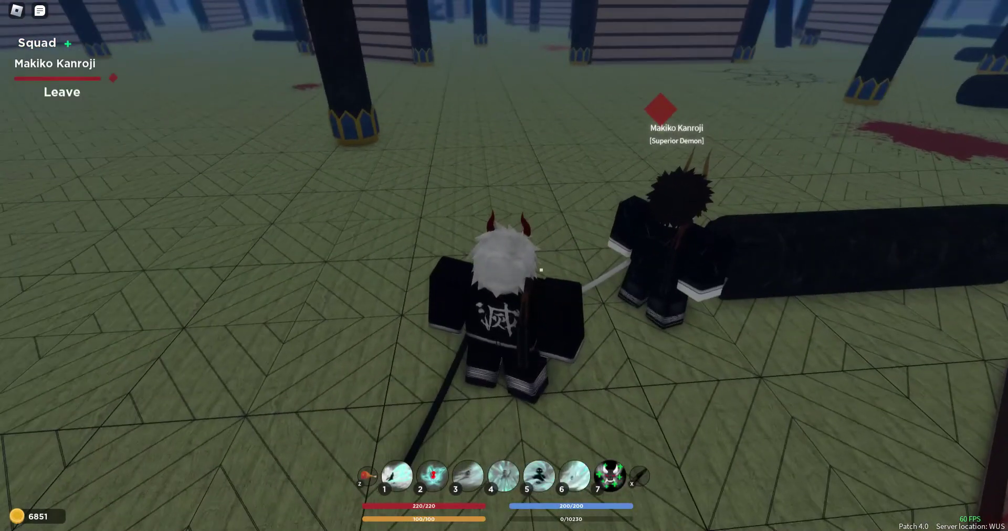
# Reposition, show network stats, and hit the demon with a sword swing and skills 4, 1 and 5.
pyautogui.press('a')
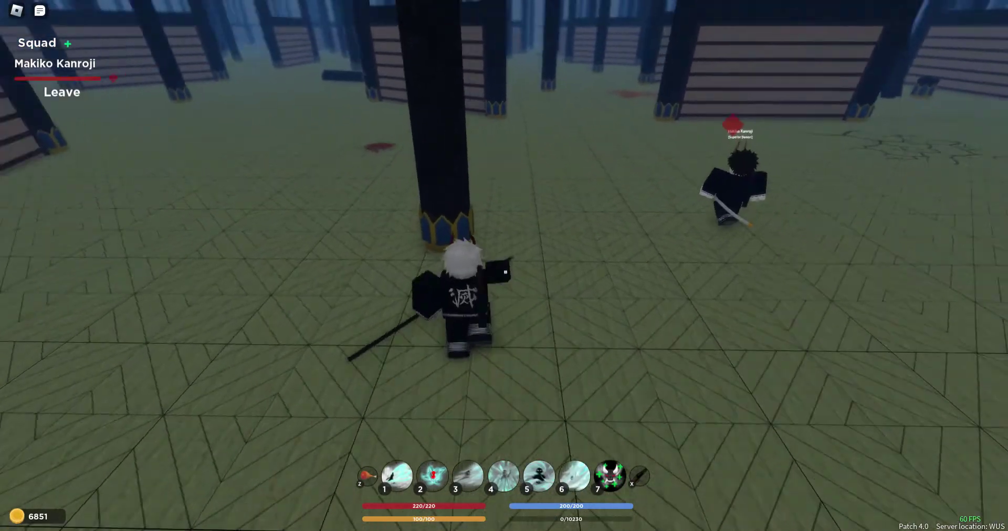
pyautogui.hotkey('shift', 'F3')
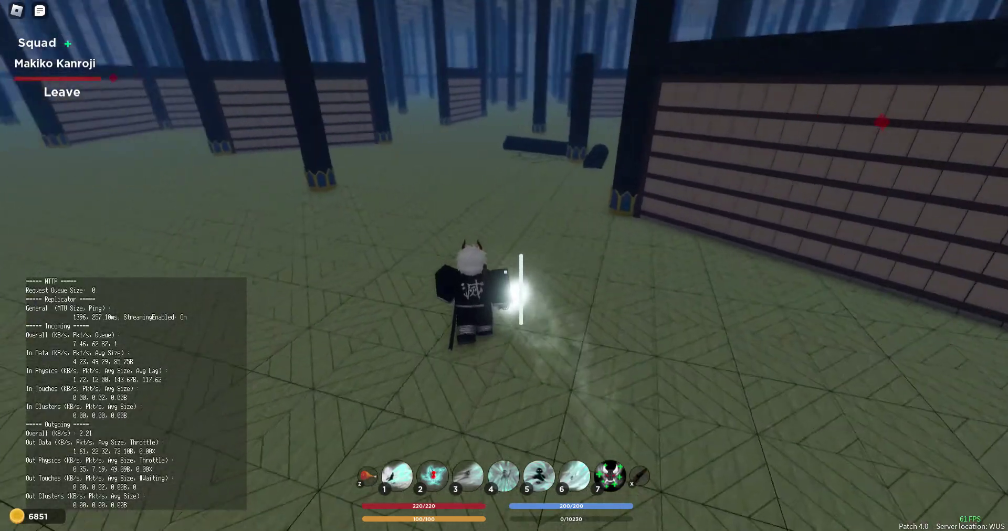
pyautogui.press('w')
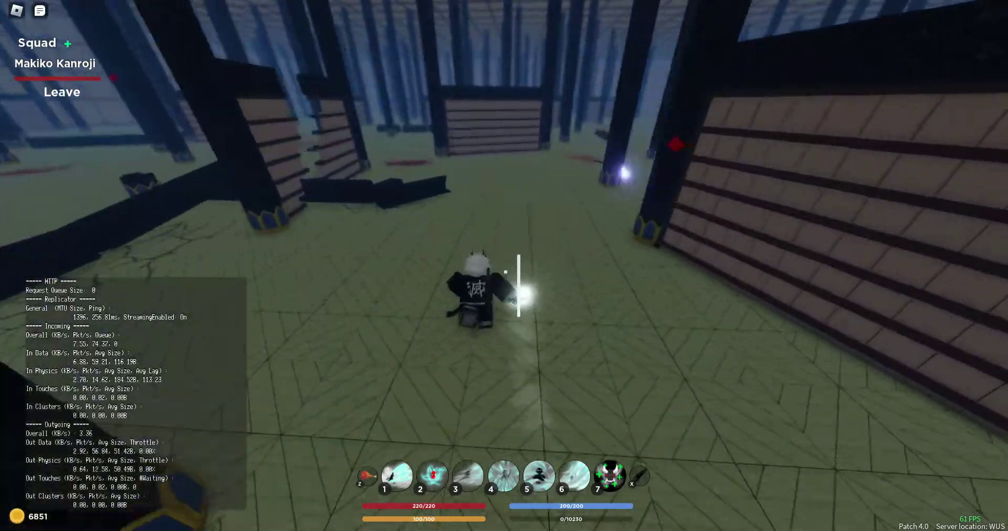
pyautogui.press('4')
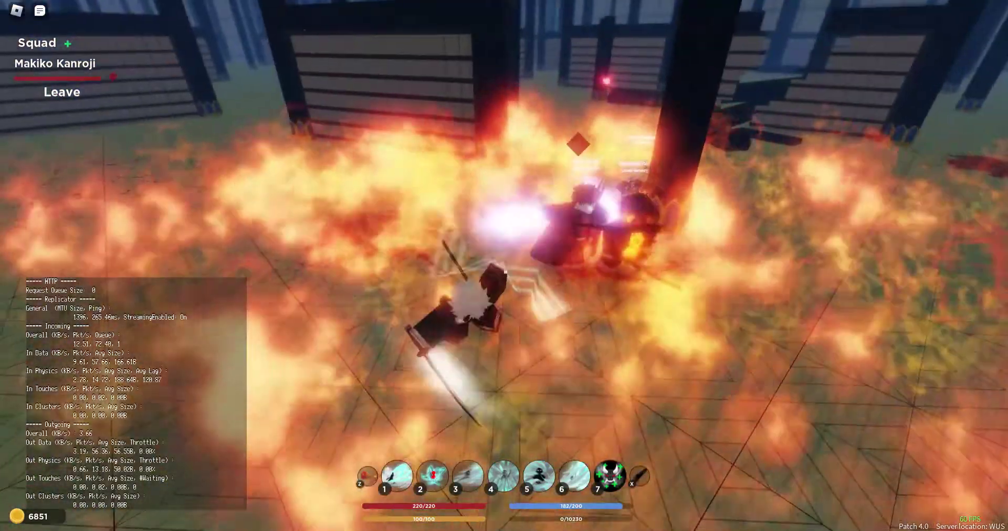
pyautogui.click(505, 272)
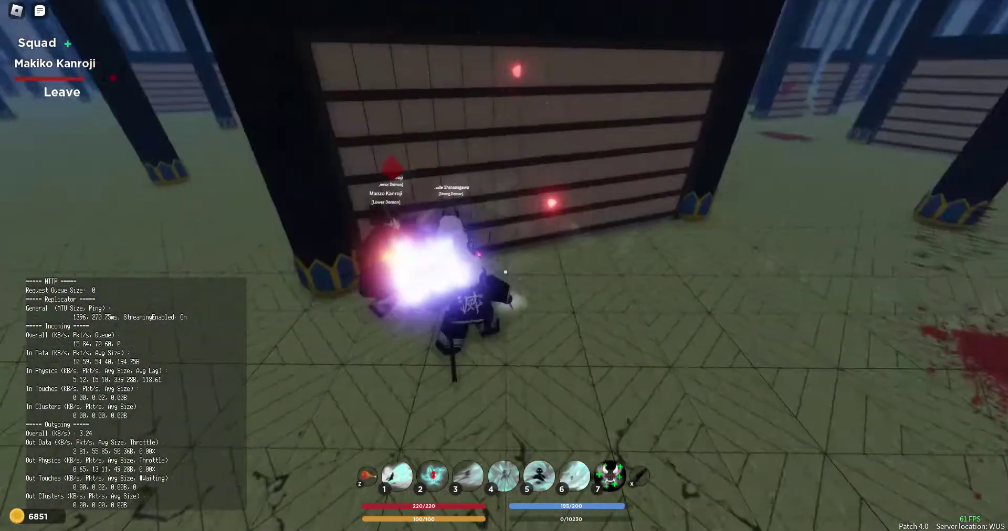
pyautogui.press('1')
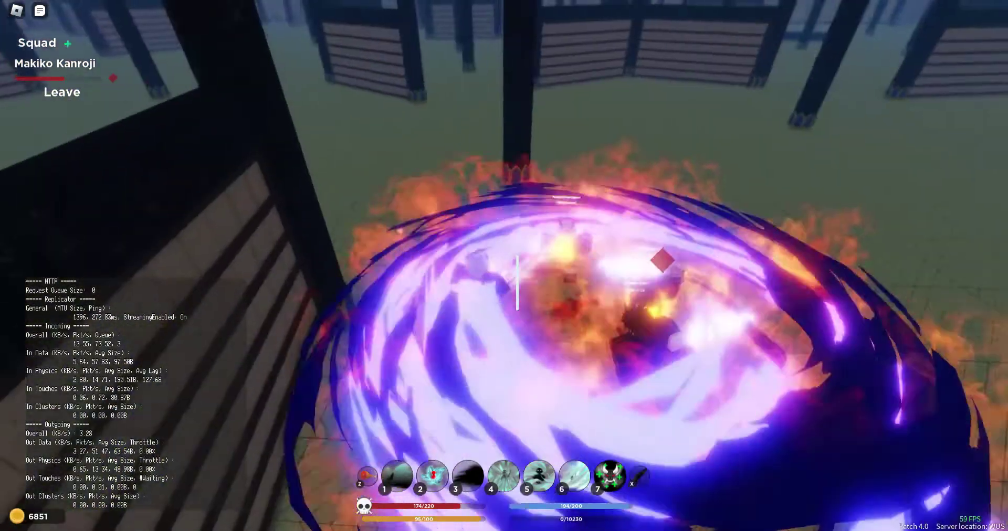
pyautogui.press('5')
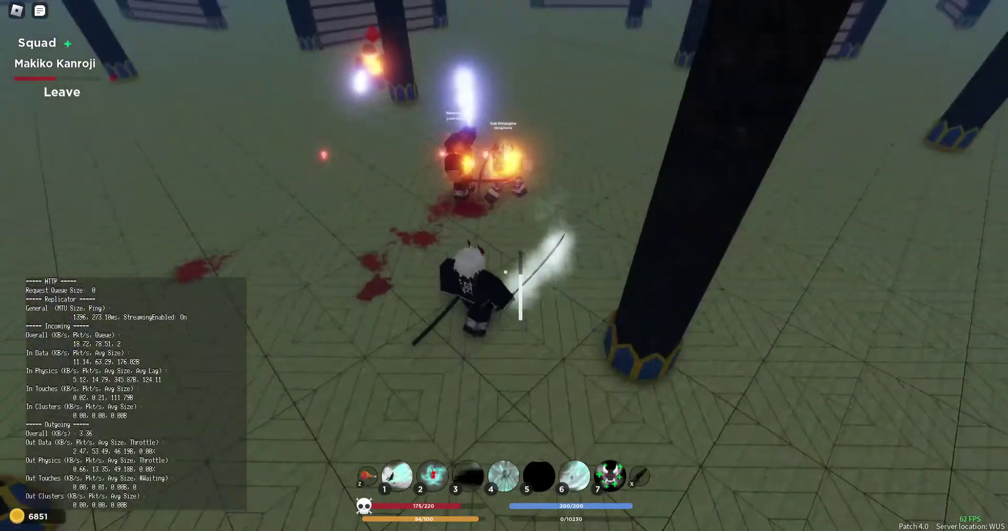
pyautogui.press('1')
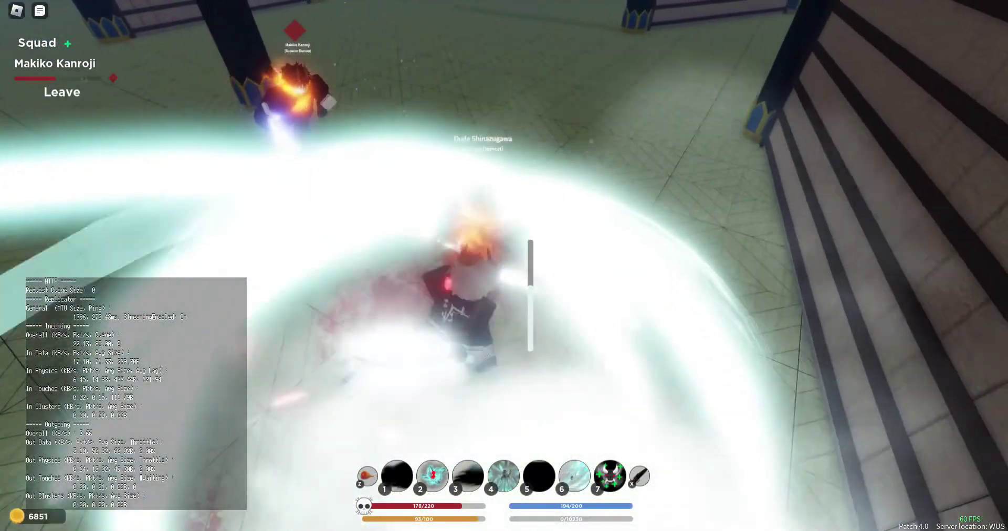
# Use skills 2 and 1 while running between the pillars toward another demon.
pyautogui.press('2')
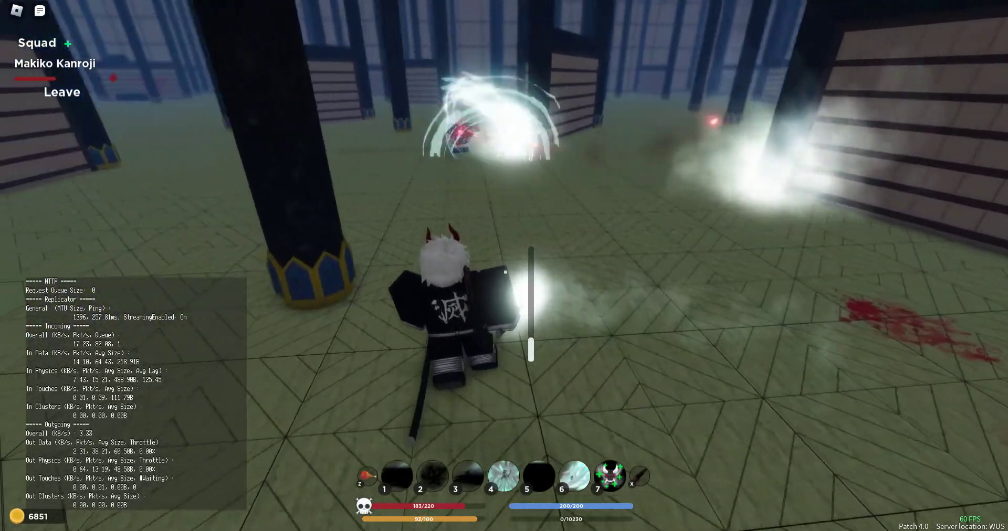
pyautogui.press('w')
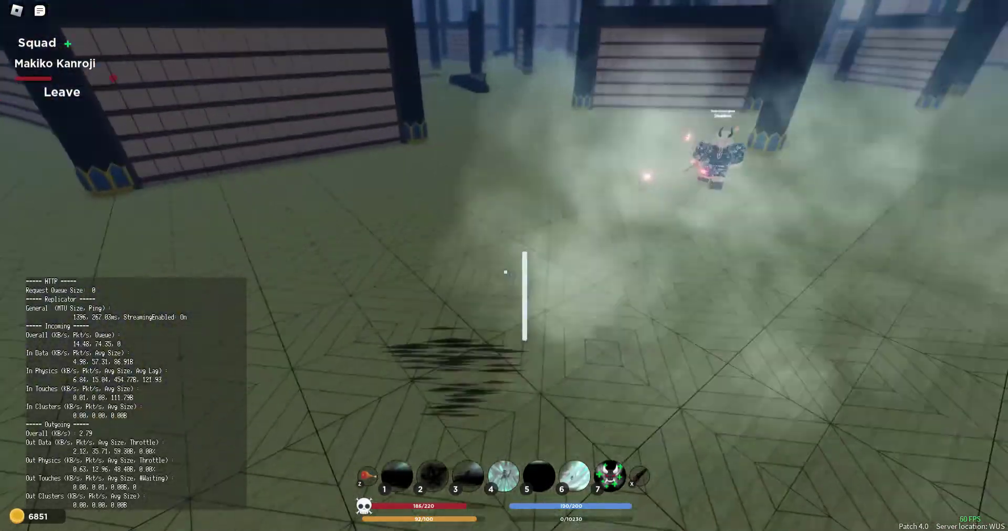
pyautogui.press('w')
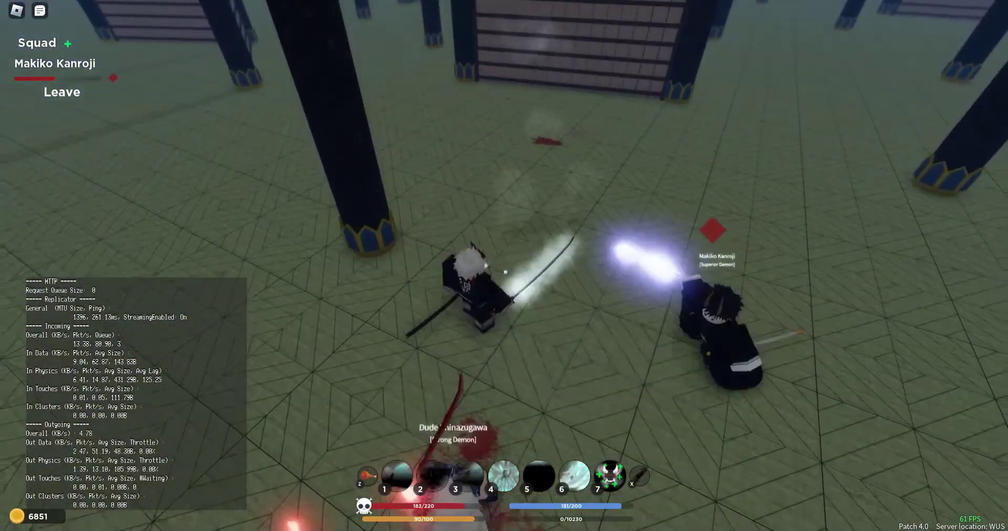
pyautogui.press('1')
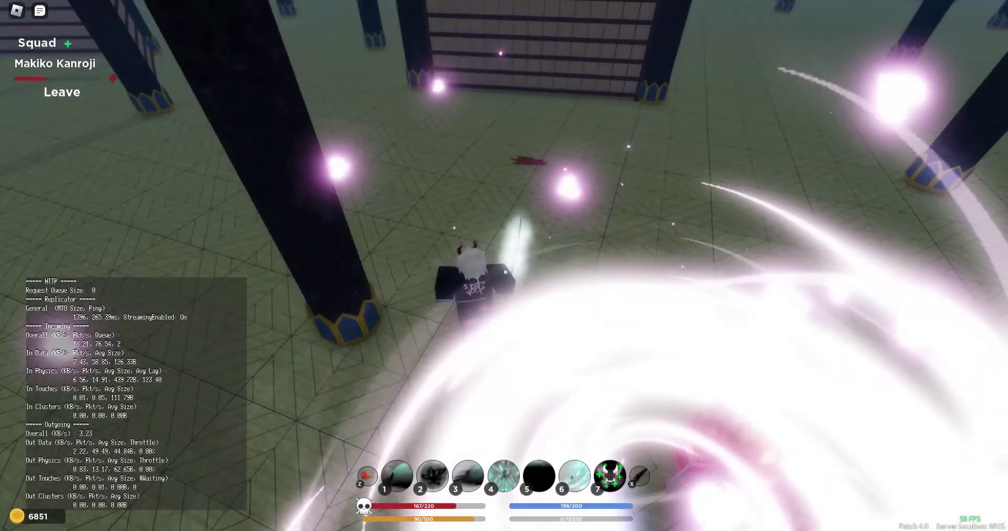
pyautogui.press('w')
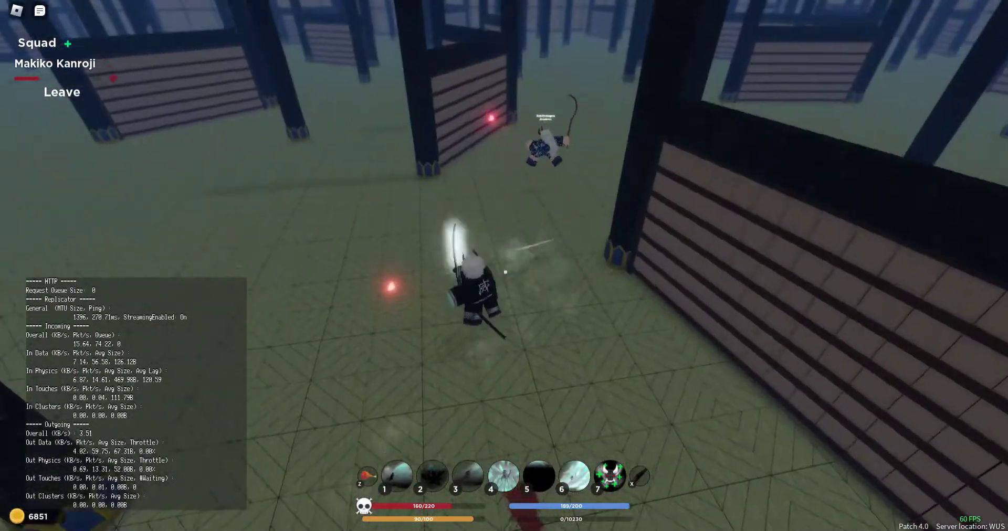
pyautogui.press('w')
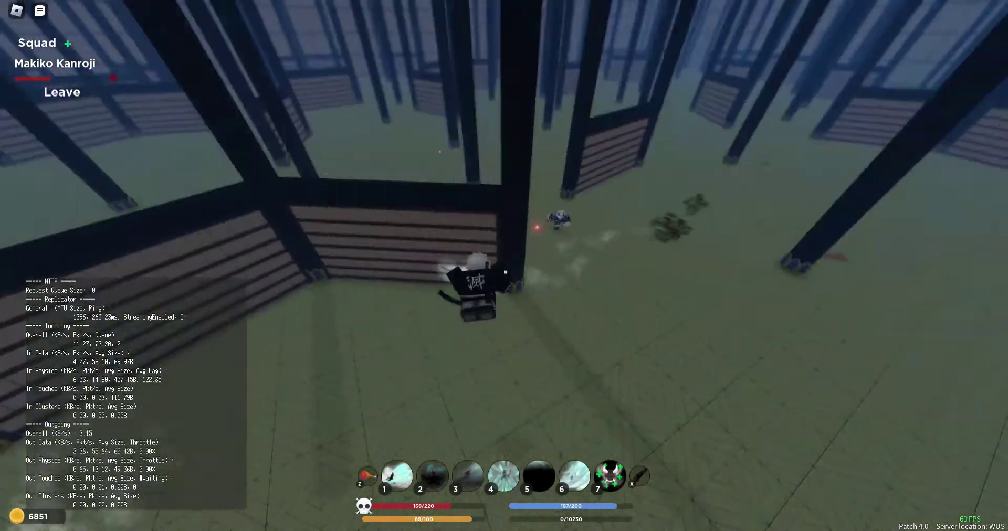
# Slash the enemy repeatedly, dash with Q, and follow up with skills 2 and 1.
pyautogui.press('w')
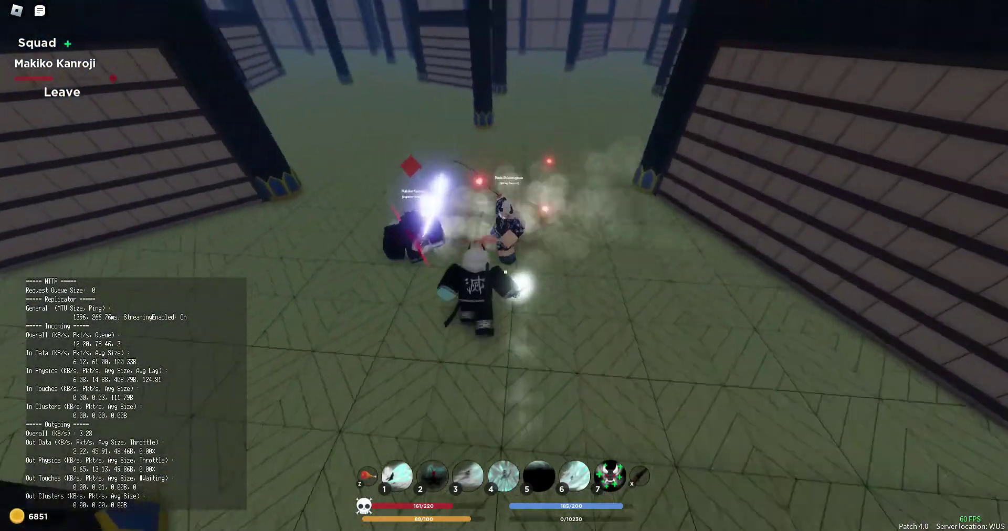
pyautogui.click(505, 272)
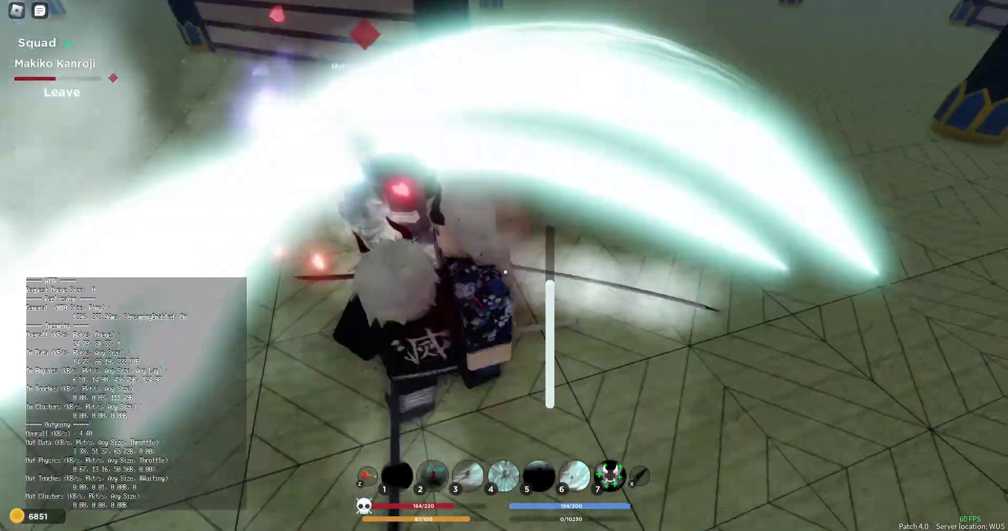
pyautogui.click(505, 272)
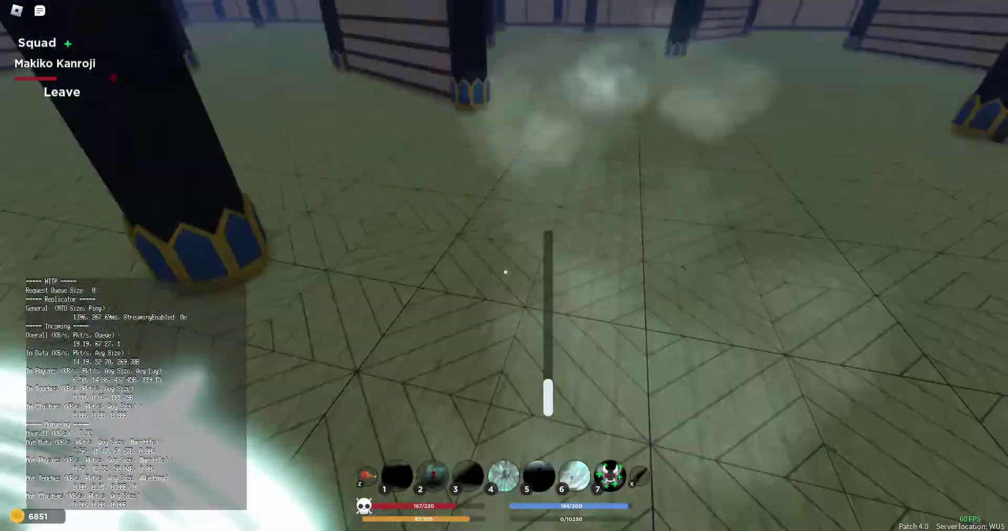
pyautogui.click(504, 272)
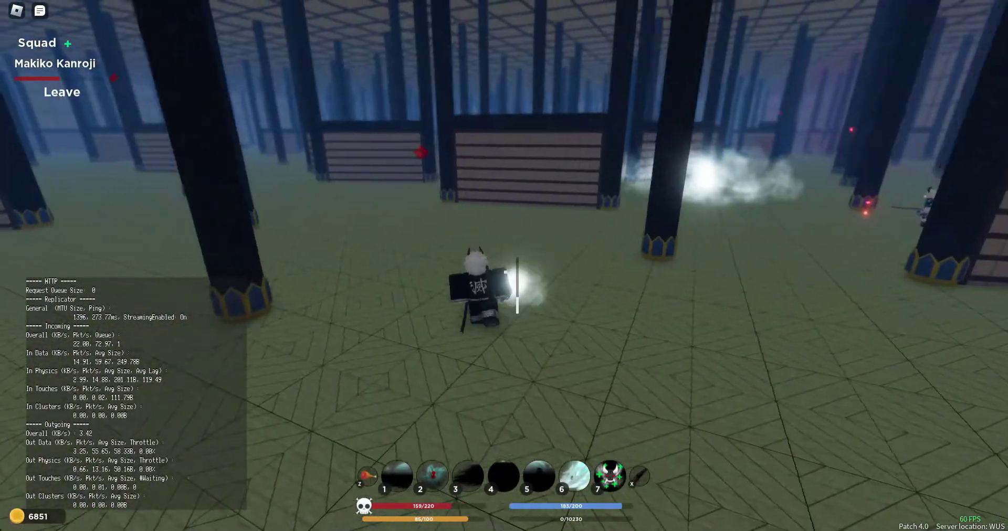
pyautogui.press('w')
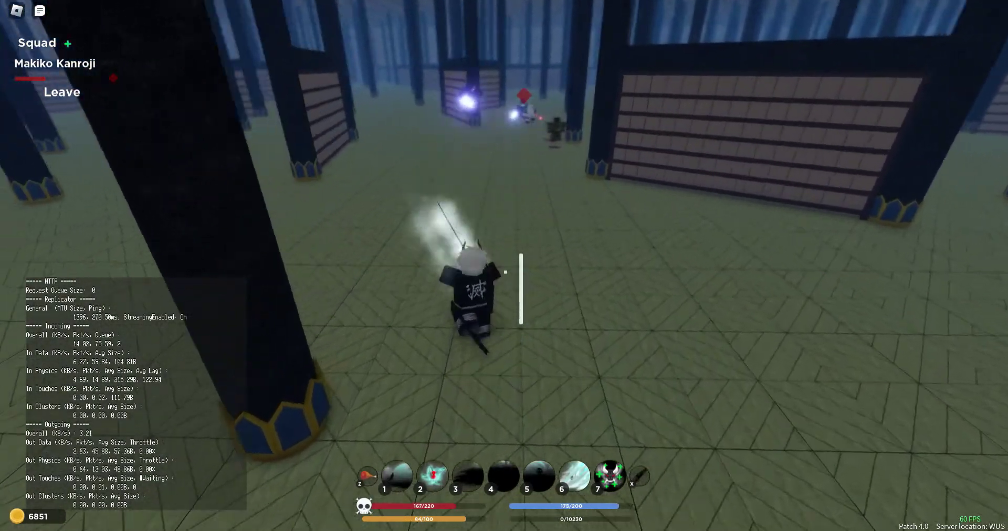
pyautogui.press('q')
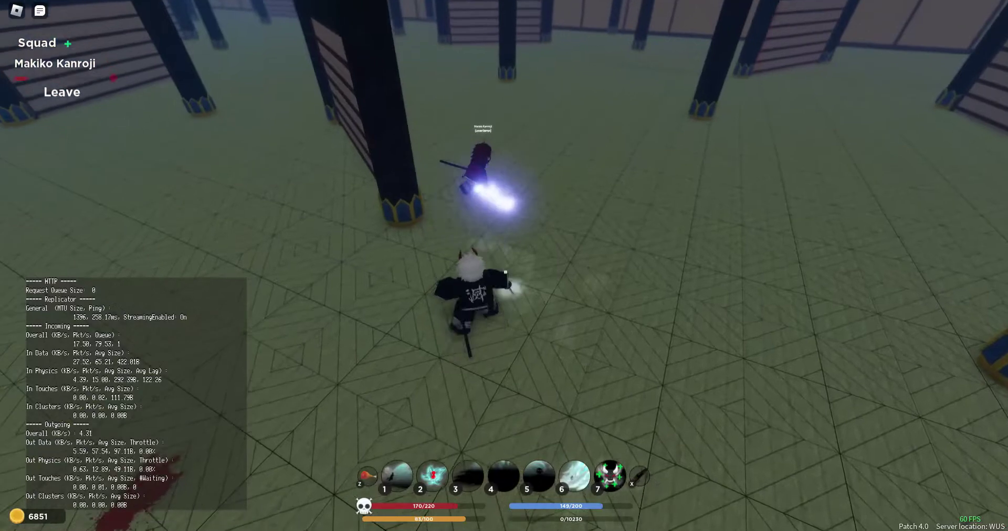
pyautogui.press('2')
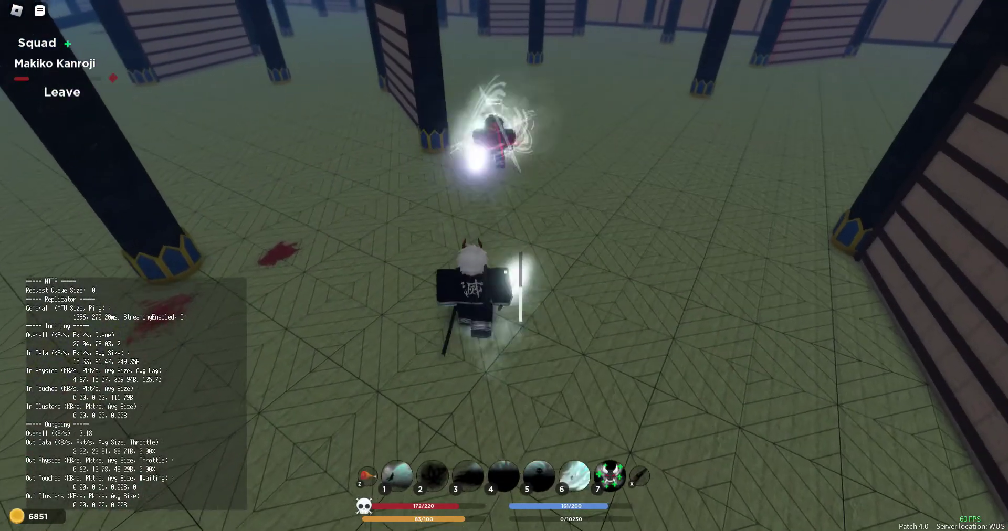
pyautogui.click(504, 272)
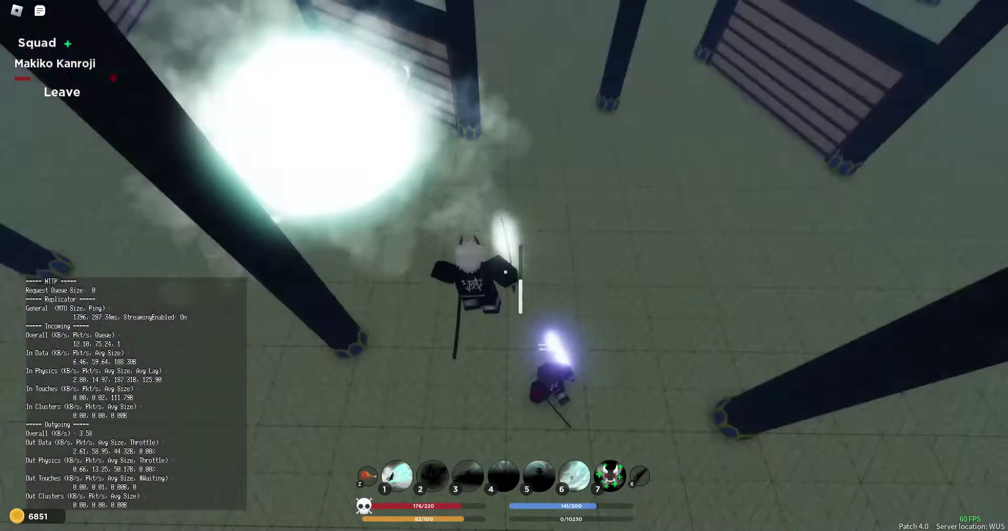
pyautogui.click(505, 272)
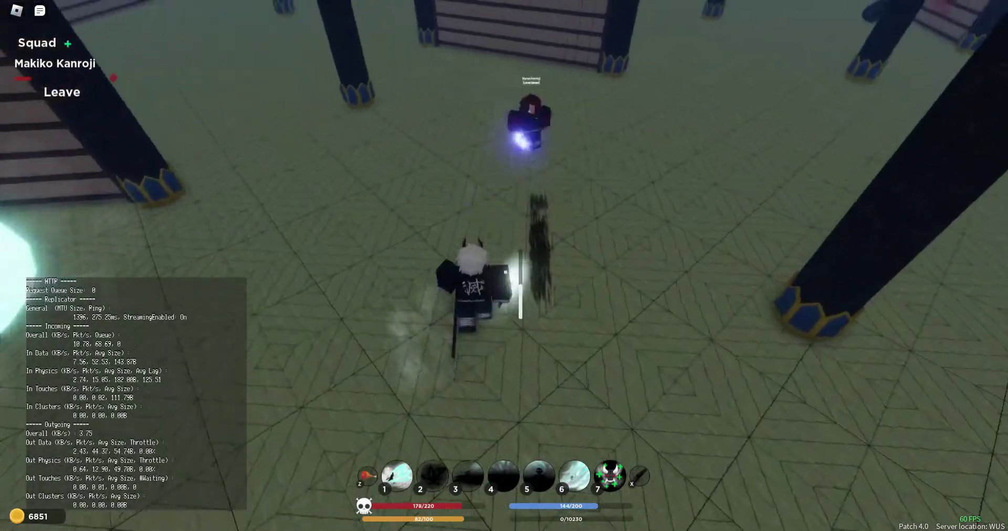
pyautogui.press('1')
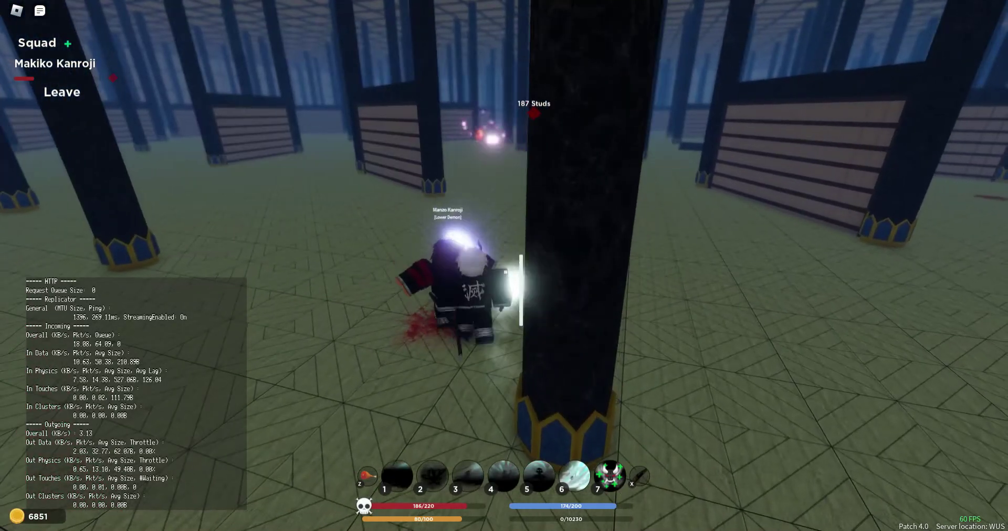
# Run past the pillar into the open toward the blue energy fight.
pyautogui.press('w')
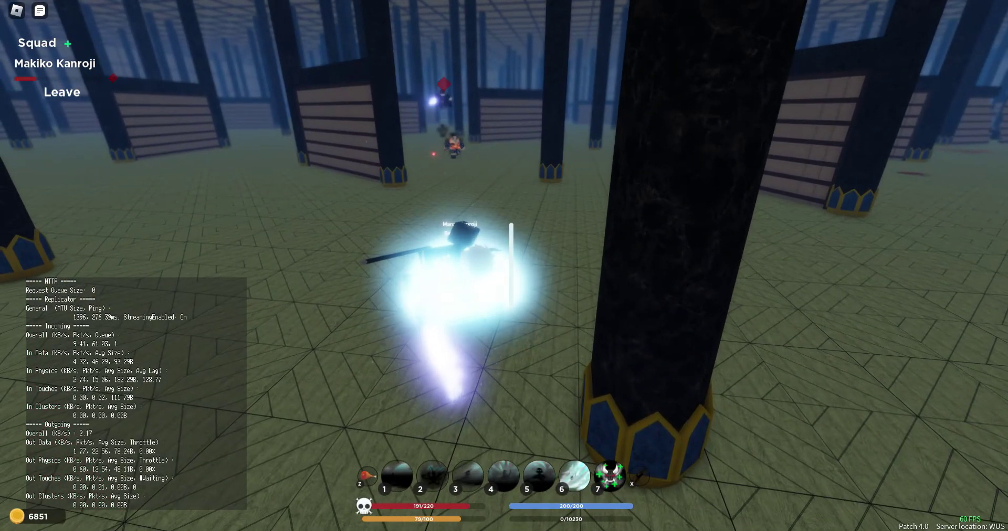
pyautogui.press('w')
pyautogui.press('w')
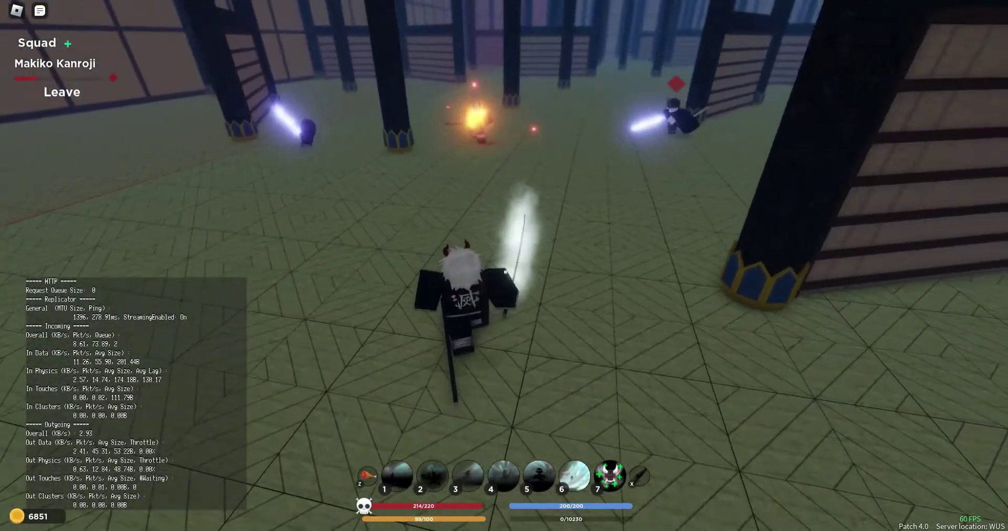
pyautogui.press('w')
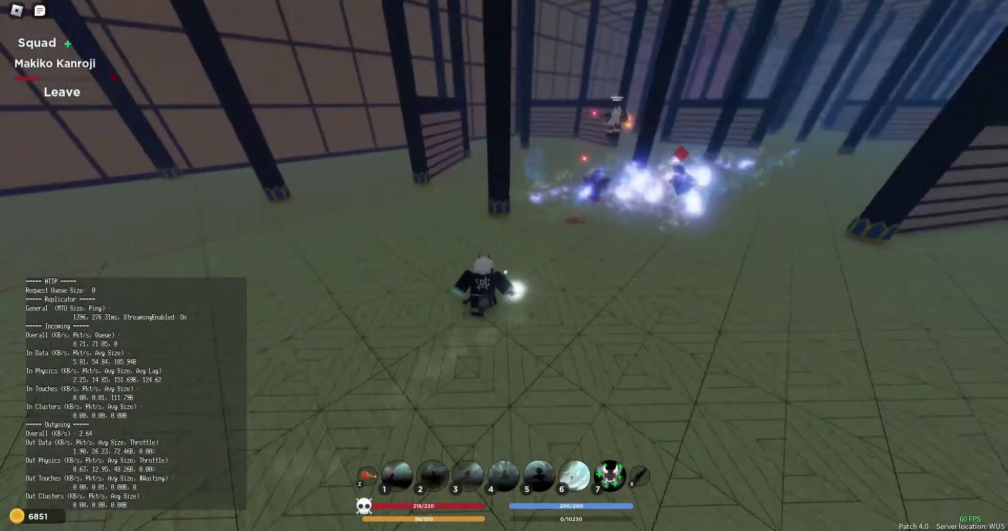
pyautogui.press('w')
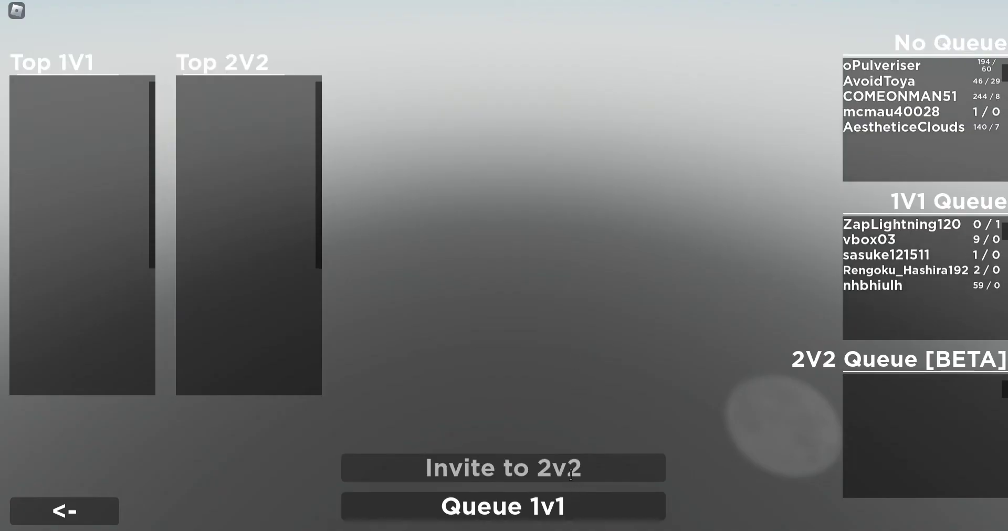
# Send a 2v2 match invite from the invite field to an unqueued lobby player.
pyautogui.click(569, 478)
pyautogui.write('comeonman51')
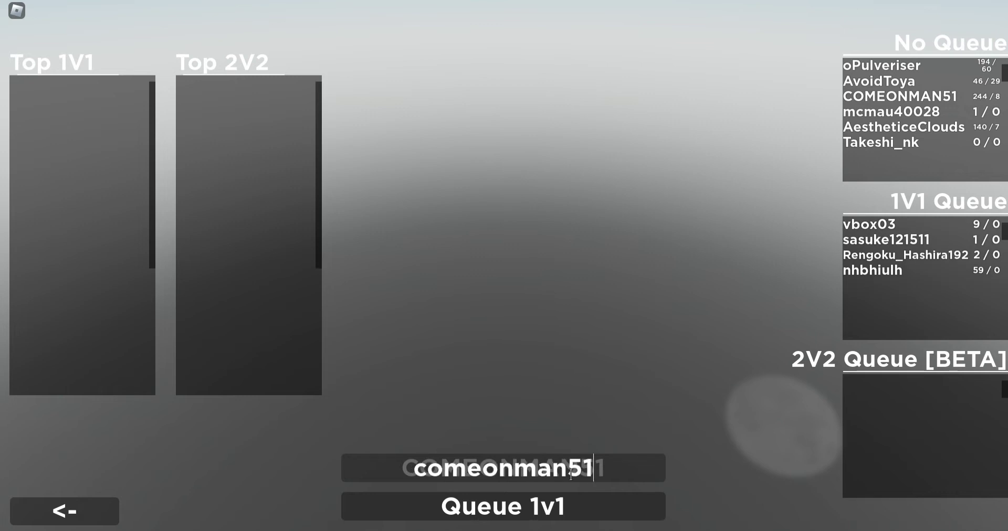
pyautogui.press('Return')
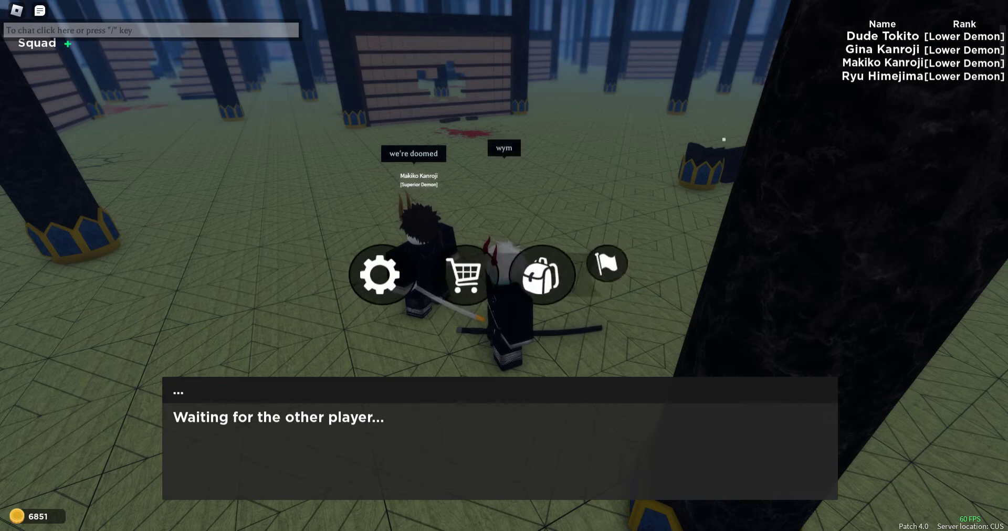
# Advance the pre-match dialog so the new 2v2 match begins.
pyautogui.hotkey('ctrl', 'shift', 'F3')
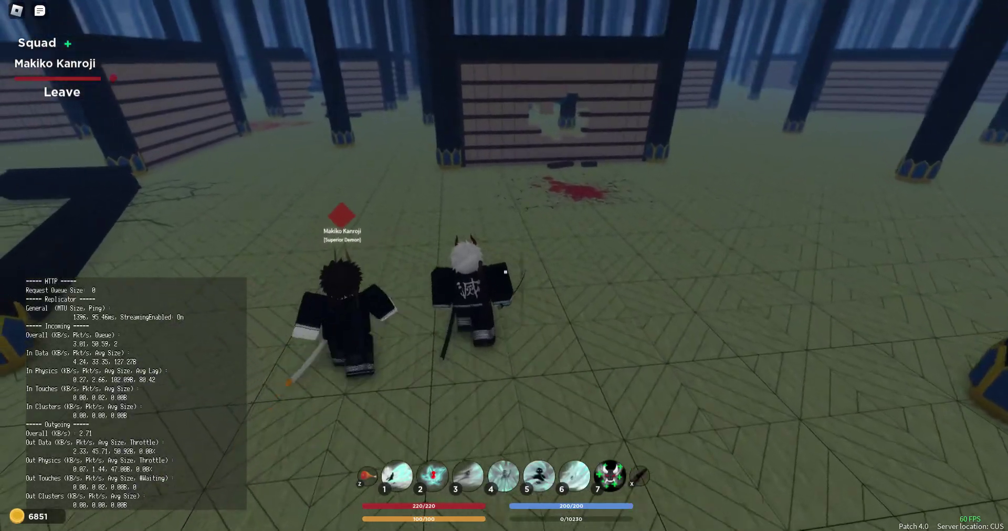
# Open with a sword slash, a wall jump and a crescent slash (skill 1).
pyautogui.click(506, 273)
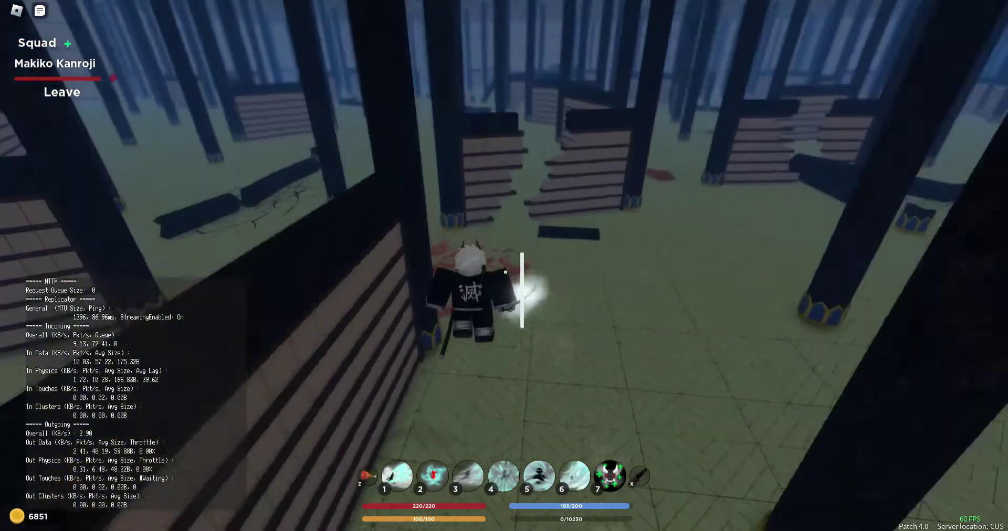
pyautogui.press('space')
pyautogui.scroll(-5, 504, 272)
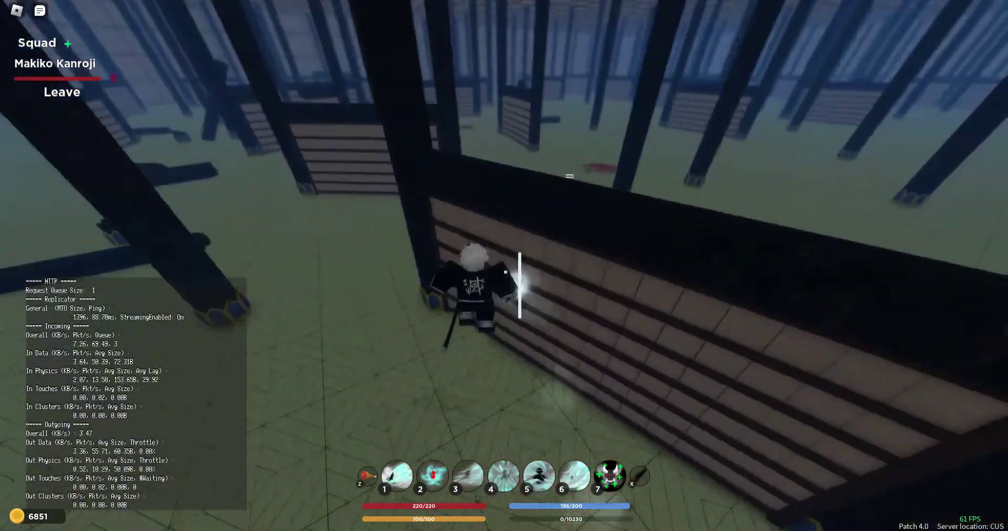
pyautogui.press('space')
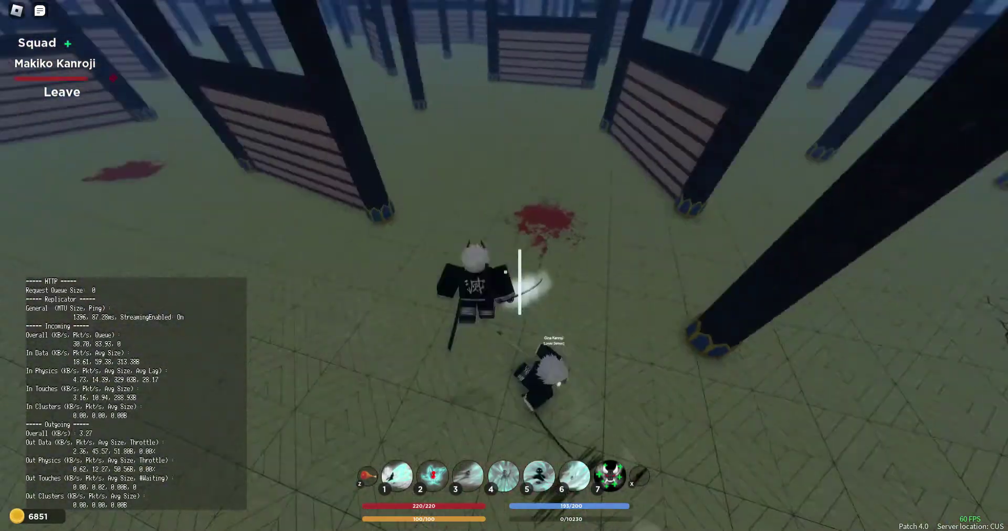
pyautogui.press('1')
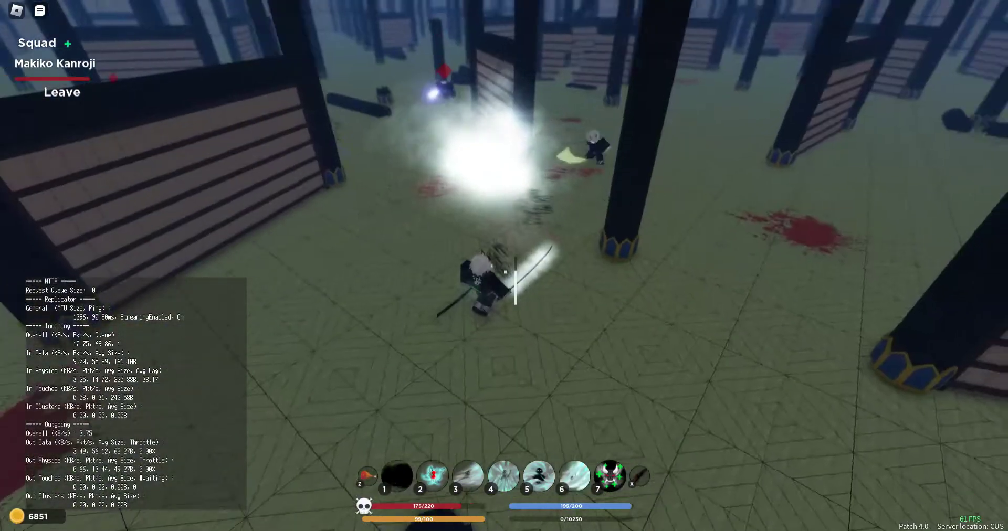
# Dash between the pillars, cast a wind slash and sword-slash a nearby player.
pyautogui.press('q')
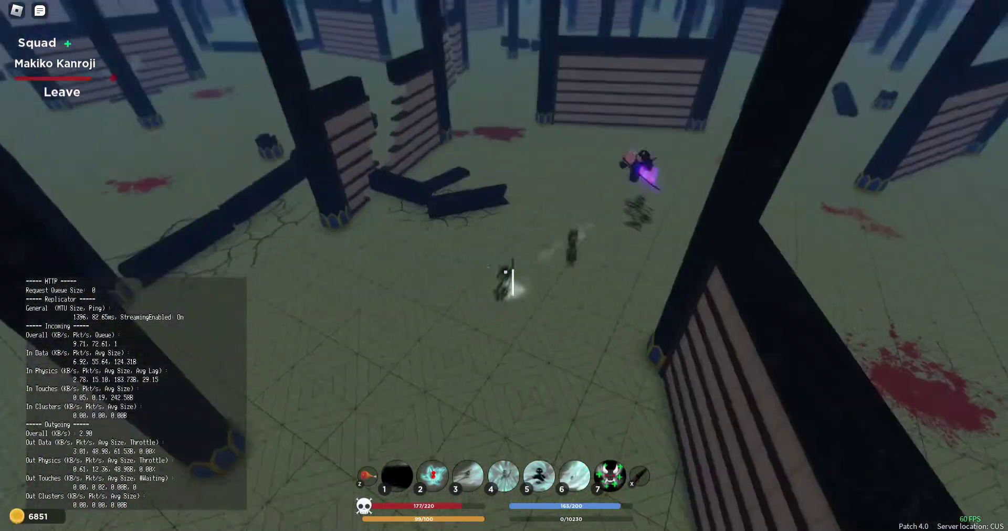
pyautogui.press('q')
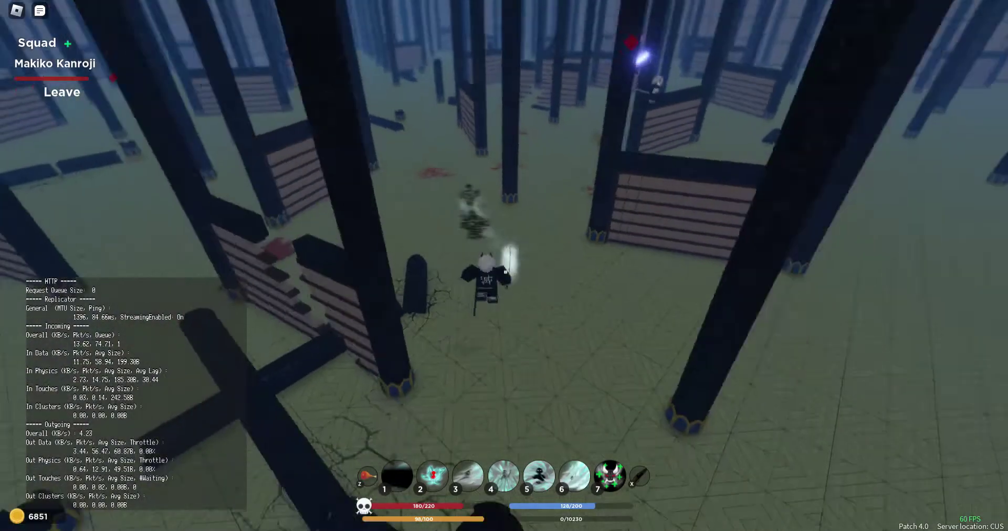
pyautogui.press('1')
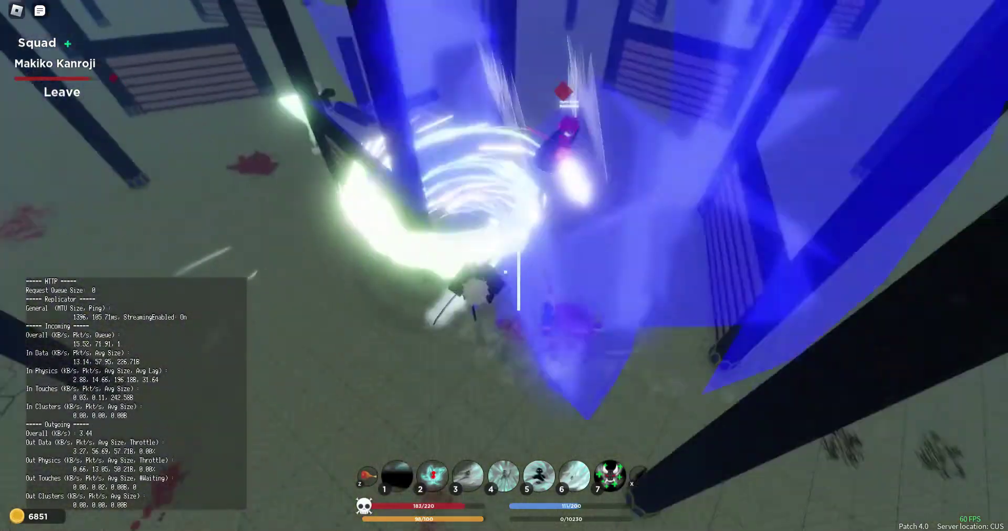
pyautogui.press('q')
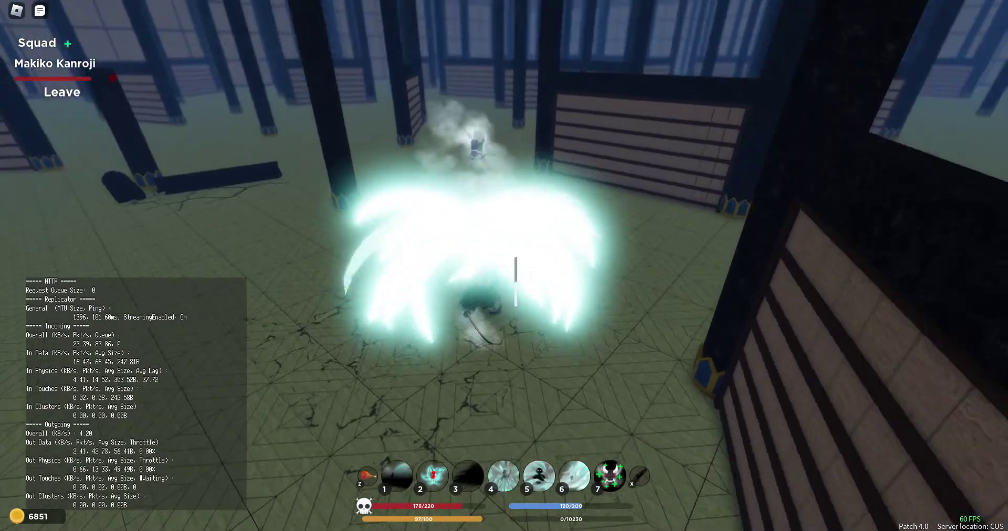
pyautogui.press('q')
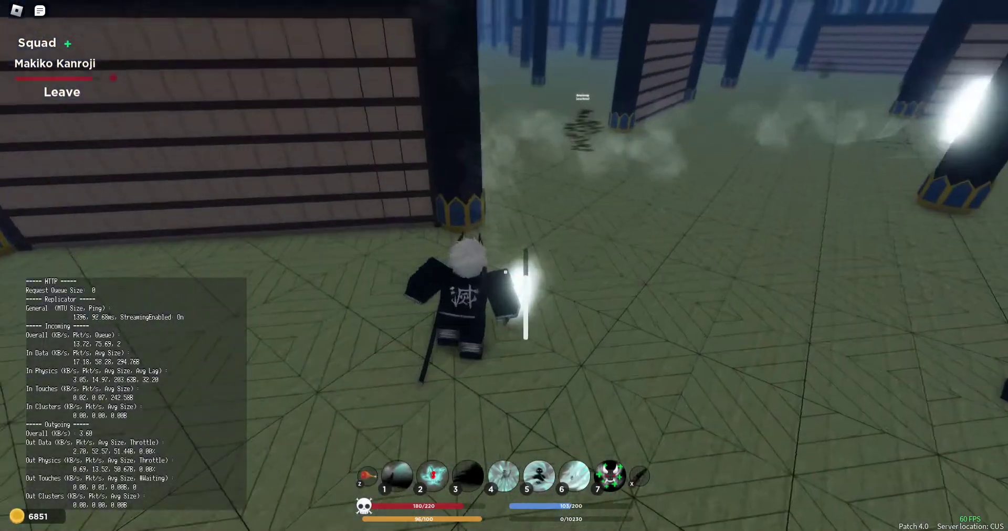
pyautogui.press('q')
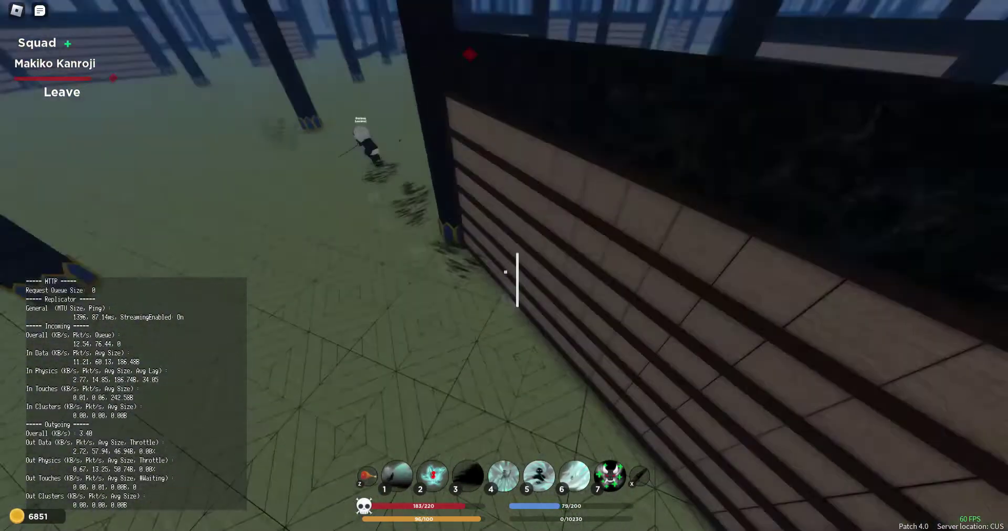
pyautogui.click(504, 272)
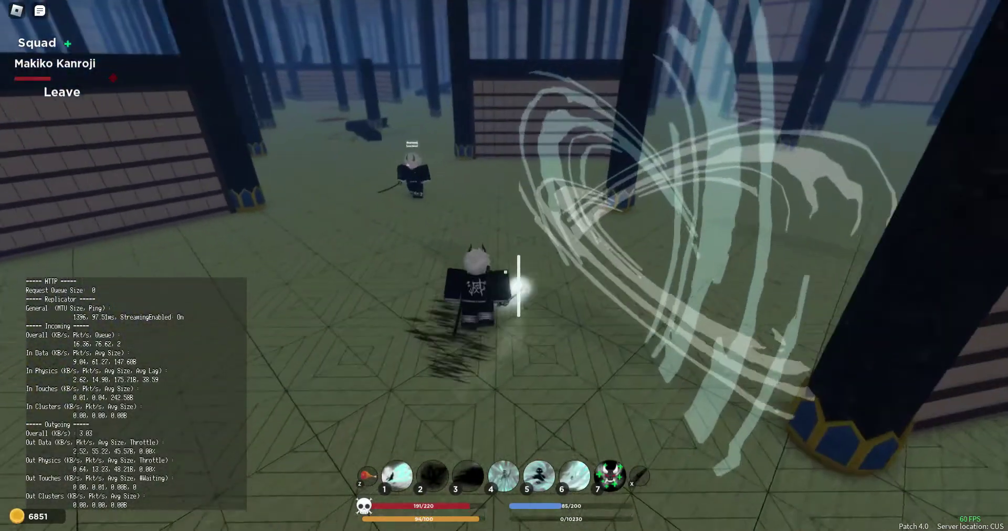
# Fire a large white slash, reposition, and hit the enemy by the wall with skill 3.
pyautogui.press('1')
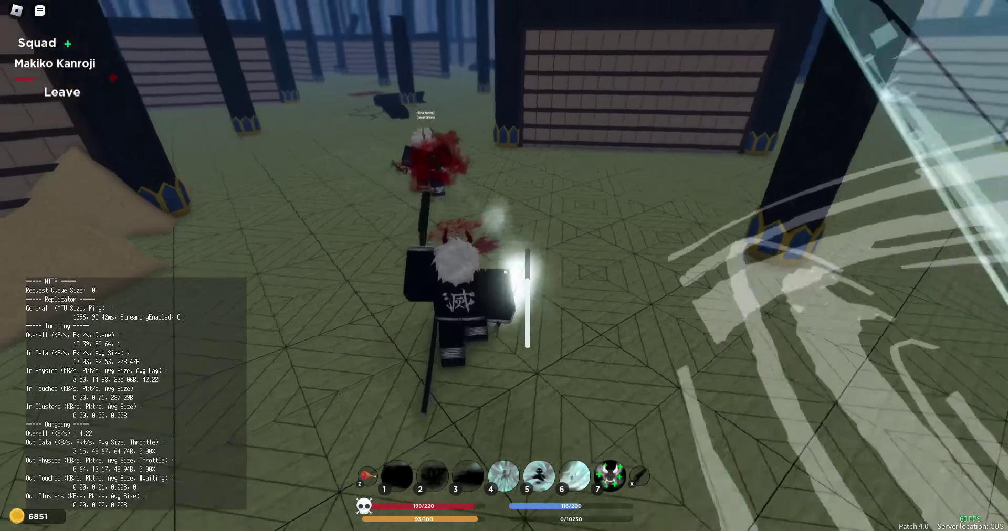
pyautogui.press('w')
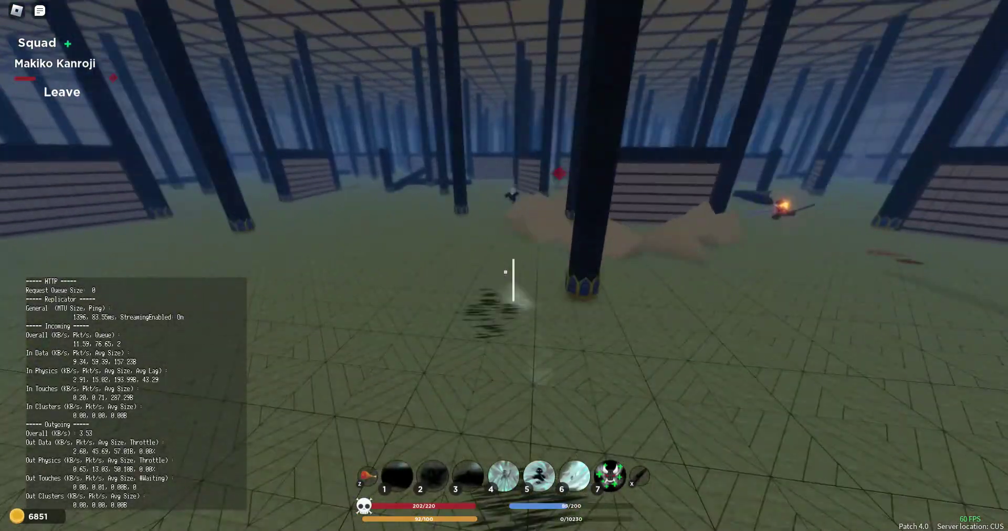
pyautogui.press('w')
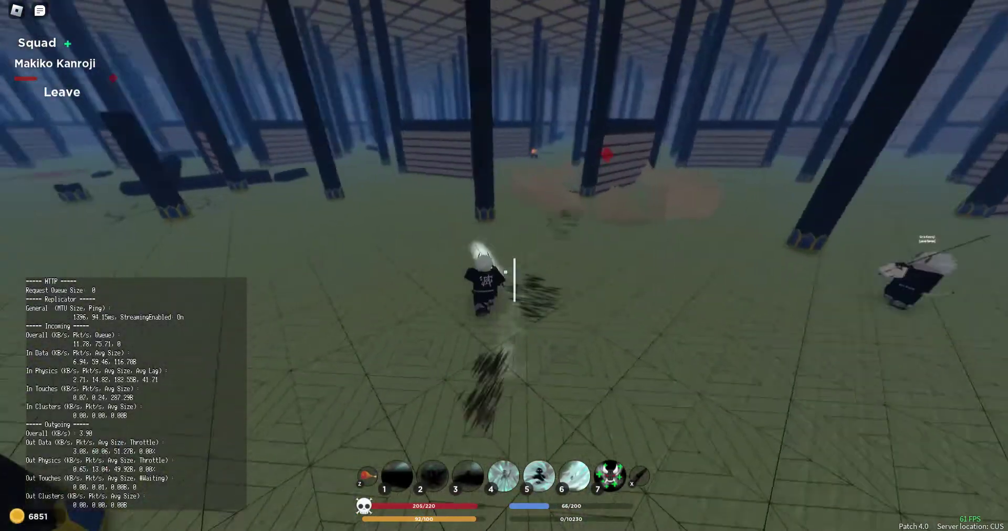
pyautogui.press('q')
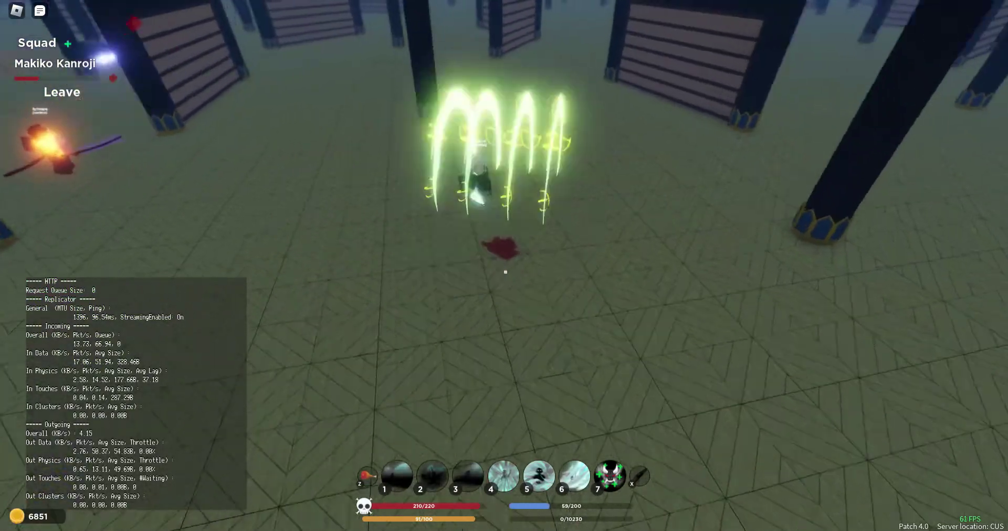
pyautogui.press('w')
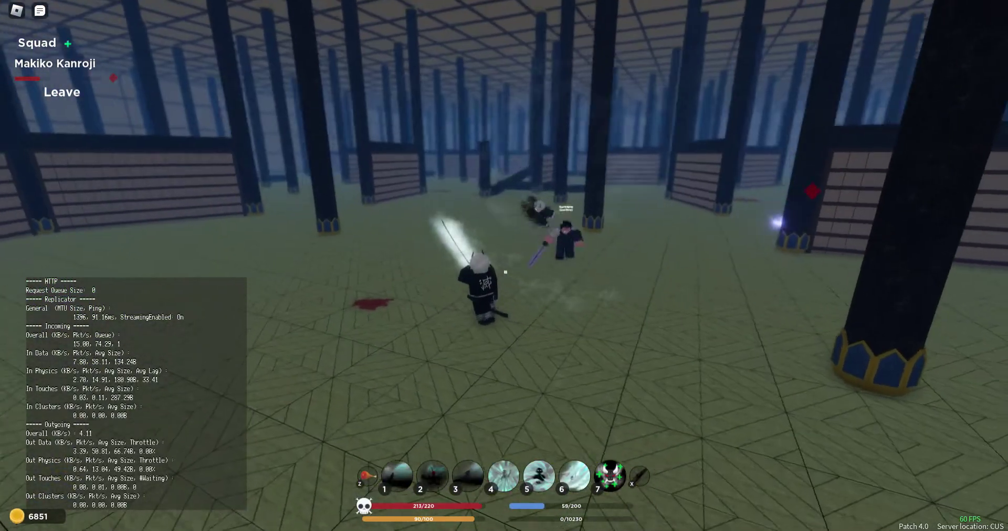
pyautogui.press('w')
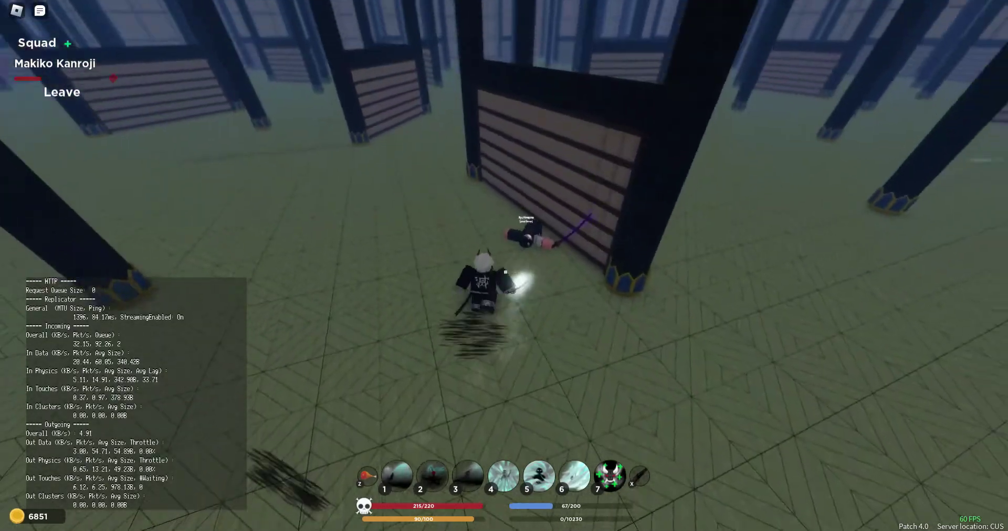
pyautogui.press('3')
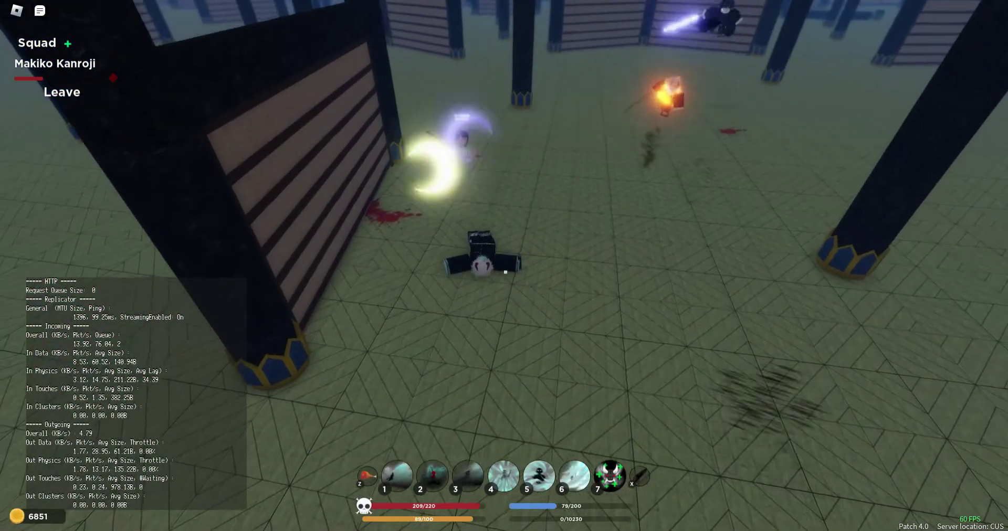
# Chain techniques 5, 1, 3 and 4, then swing the sword at the enemies.
pyautogui.press('5')
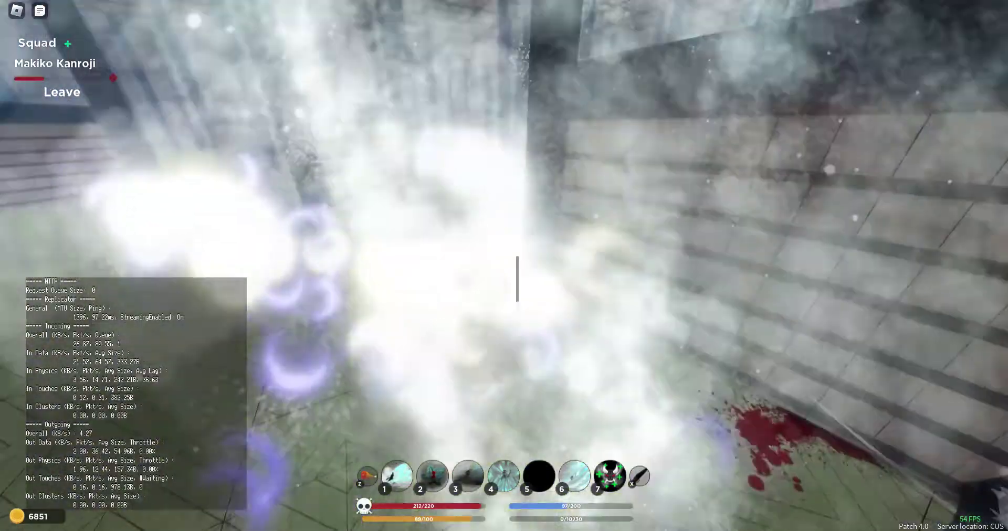
pyautogui.press('w')
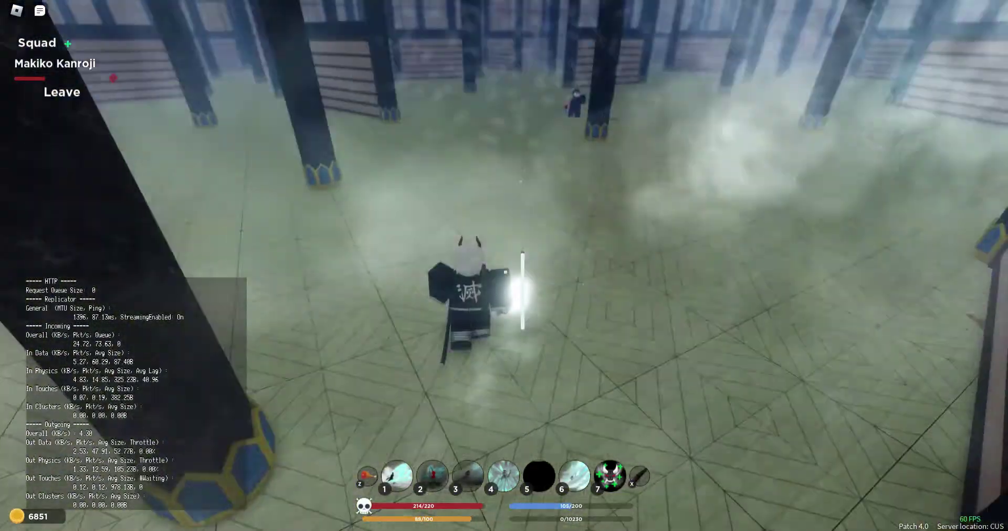
pyautogui.press('1')
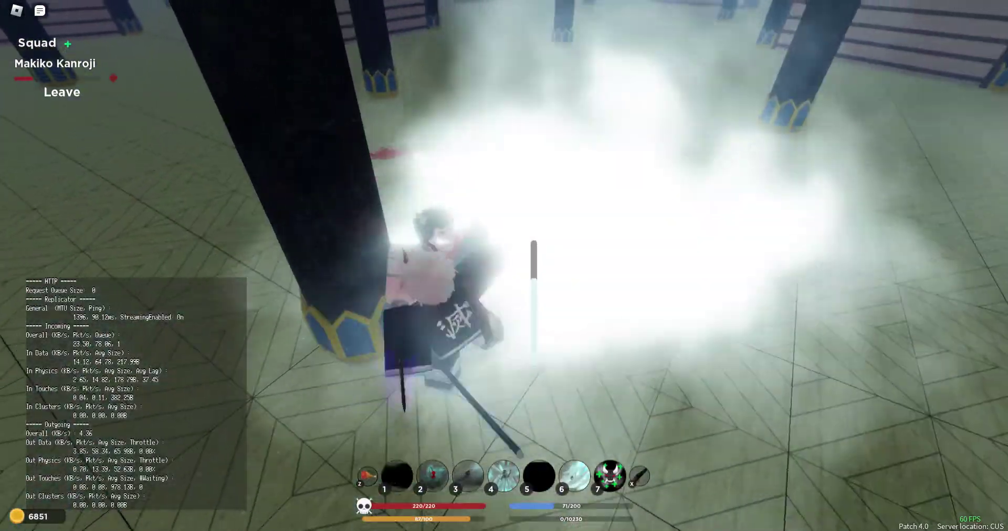
pyautogui.press('3')
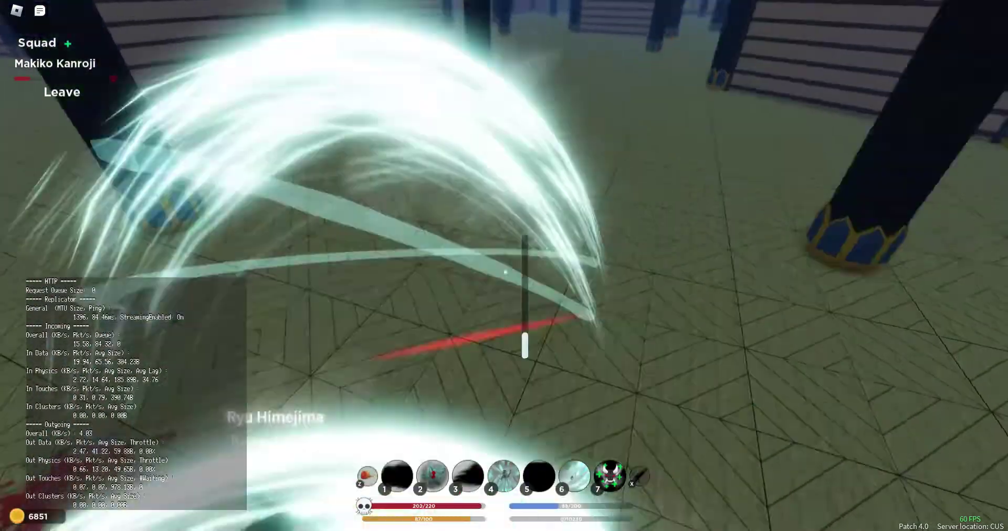
pyautogui.press('4')
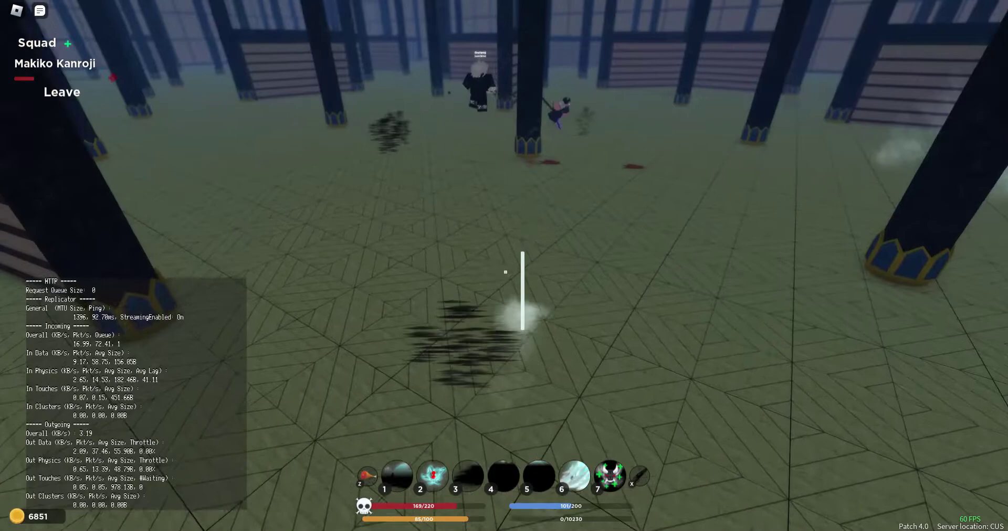
pyautogui.click(504, 271)
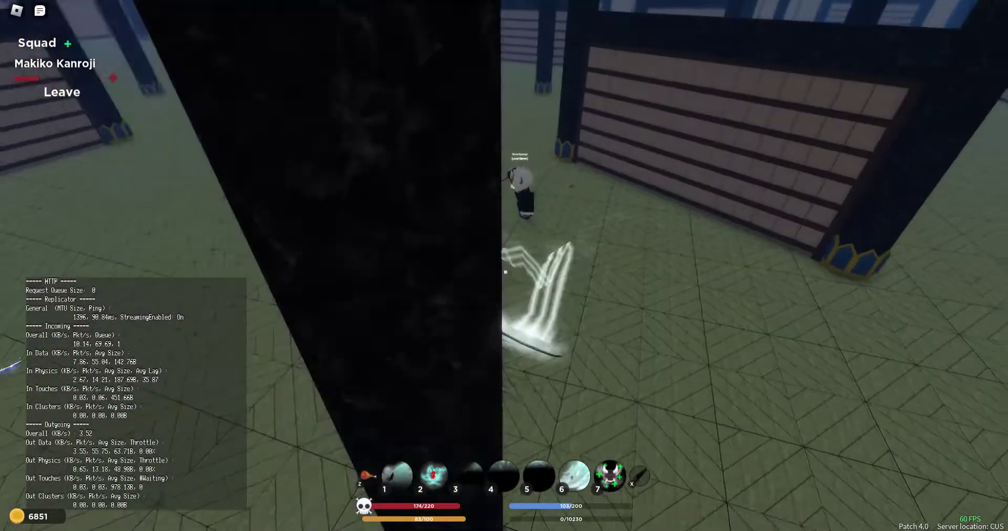
# Cast a white slash by the pillar, strike Ryu Himejima, then back away.
pyautogui.press('1')
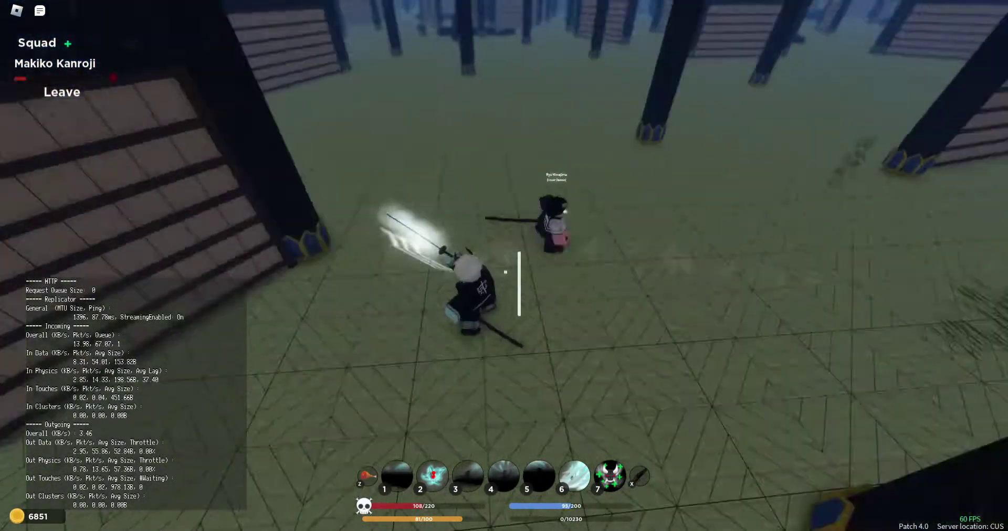
pyautogui.click(505, 271)
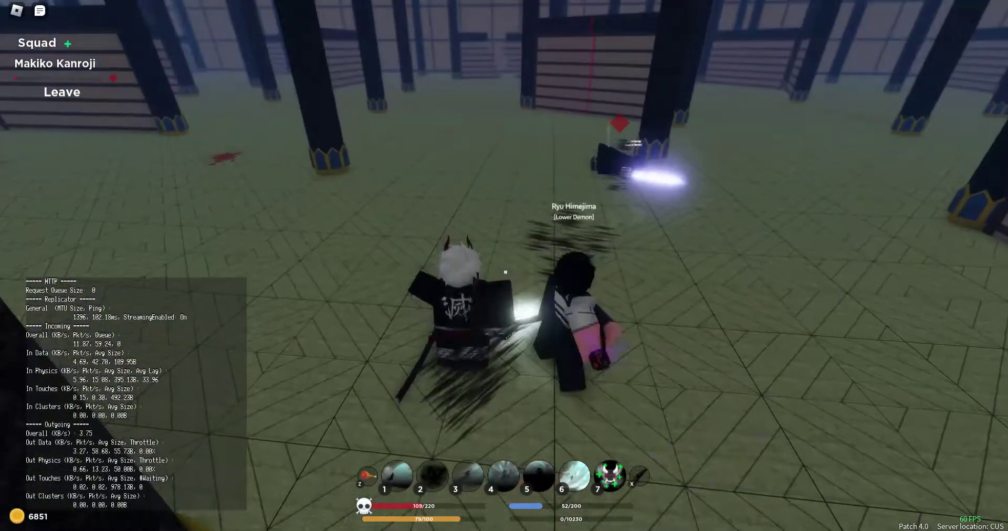
pyautogui.click(504, 271)
pyautogui.click(505, 271)
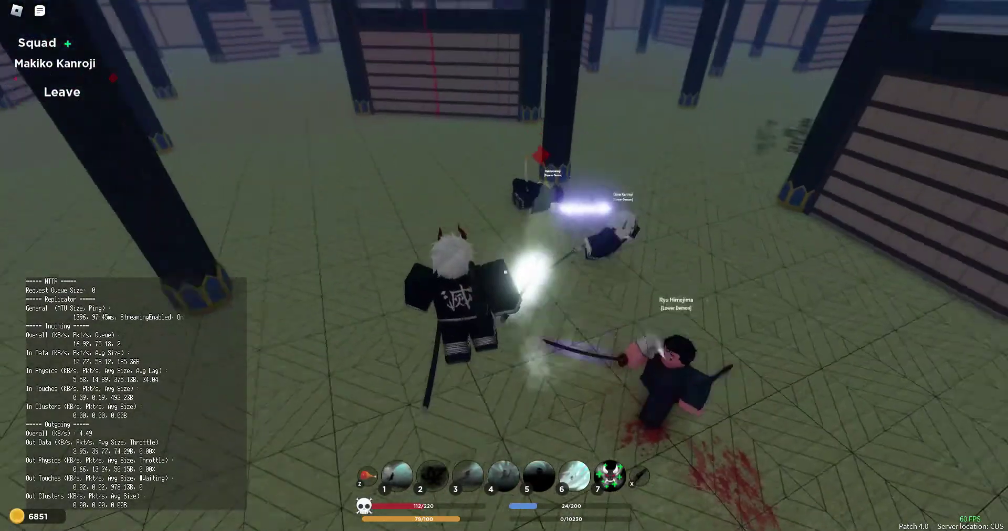
pyautogui.press('s')
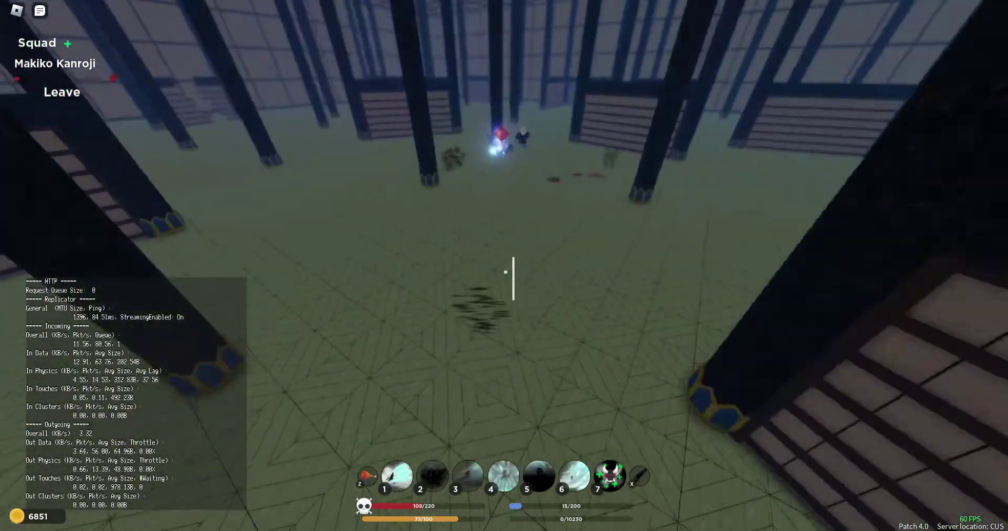
# Charge with skill 1, hit Ryu Himejima with skill 3 and a skill-2 lightning dash.
pyautogui.press('1')
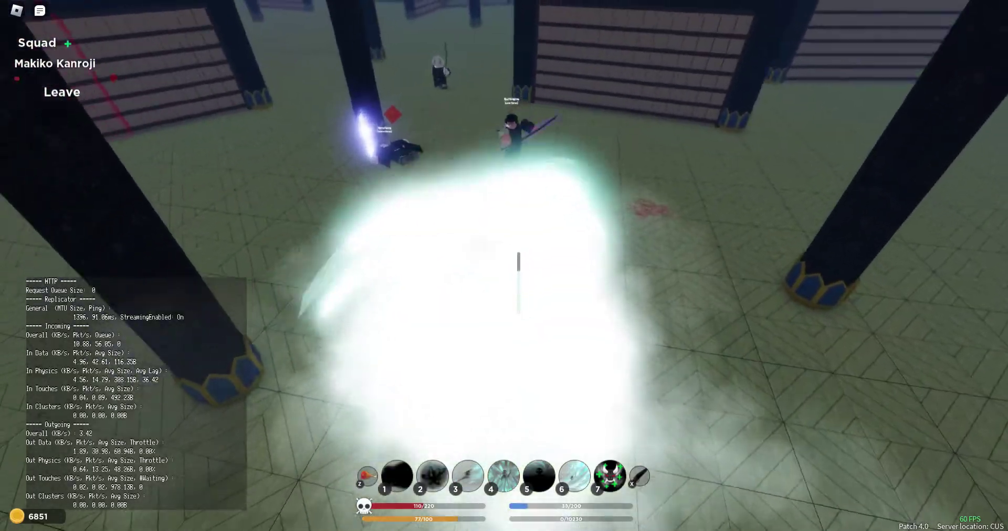
pyautogui.press('w')
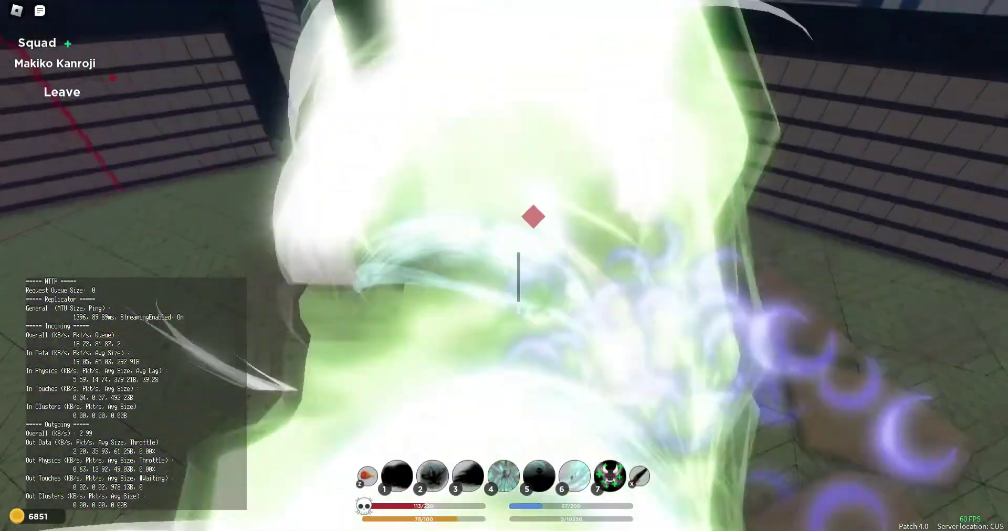
pyautogui.press('3')
pyautogui.press('w')
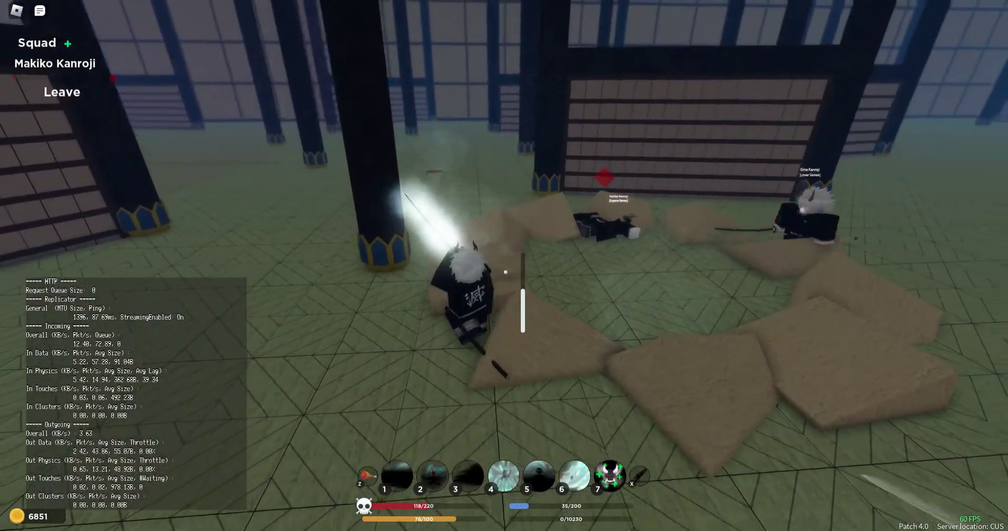
pyautogui.press('2')
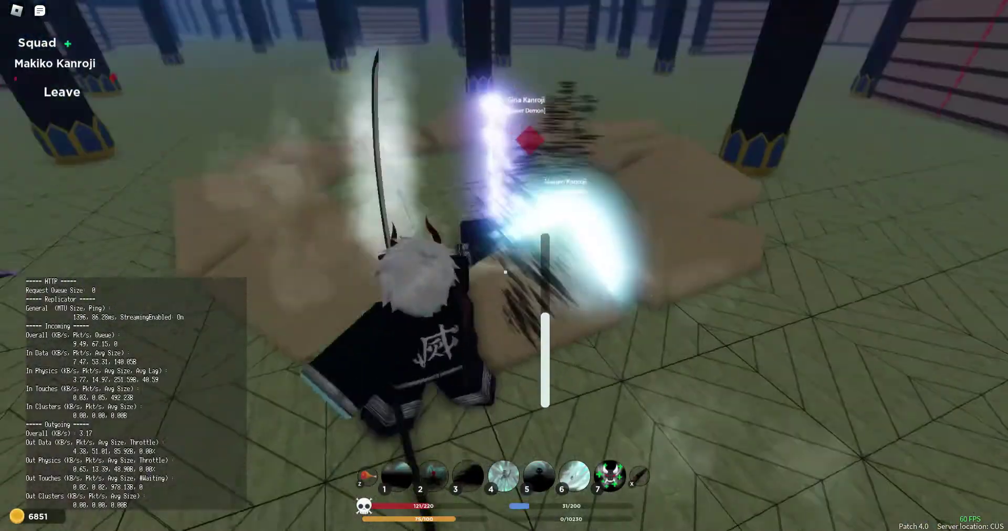
pyautogui.press('s')
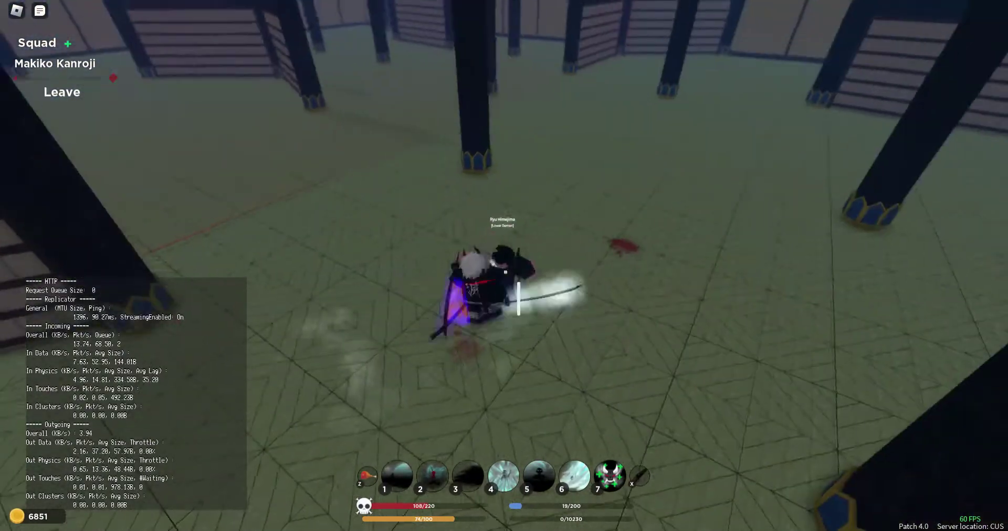
# Trade close sword slashes and skill 4 until the enemy is knocked down.
pyautogui.click(505, 271)
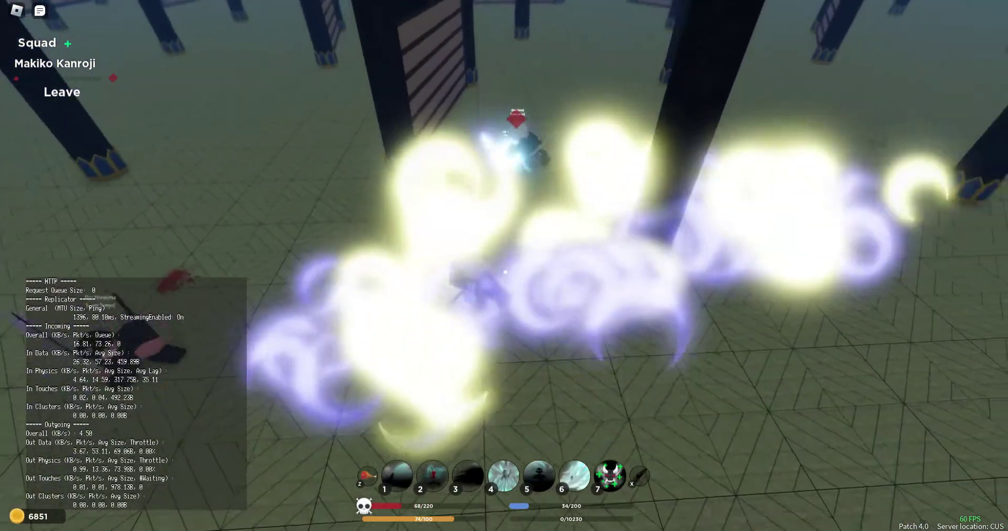
pyautogui.click(504, 272)
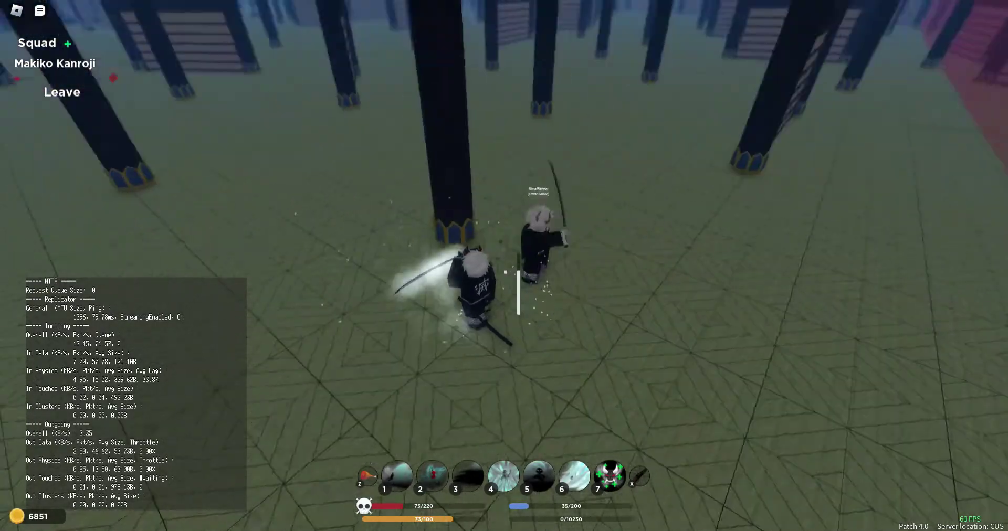
pyautogui.press('4')
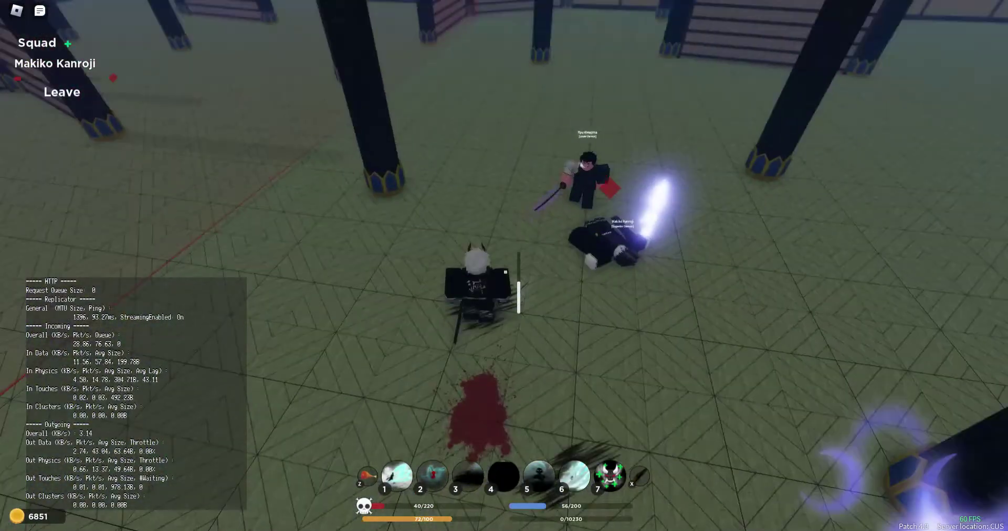
pyautogui.click(505, 272)
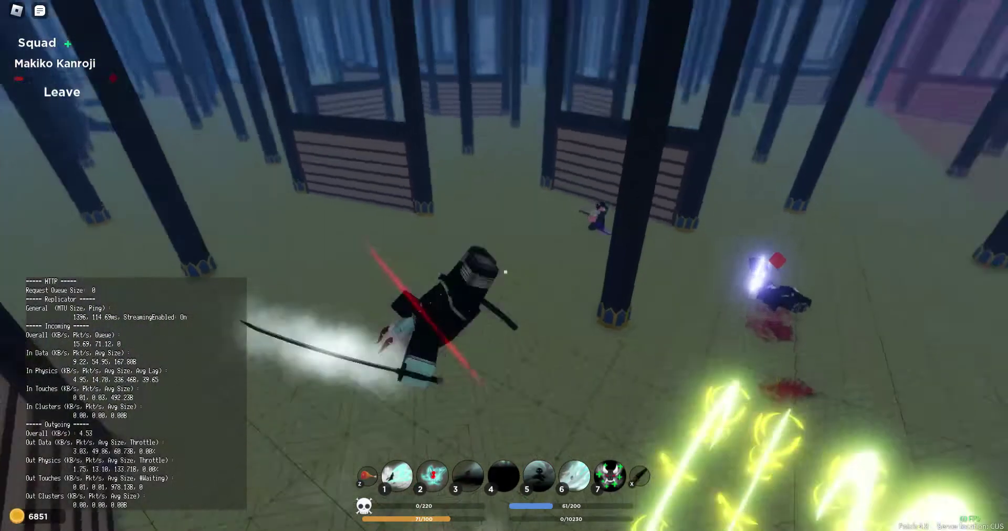
pyautogui.click(504, 272)
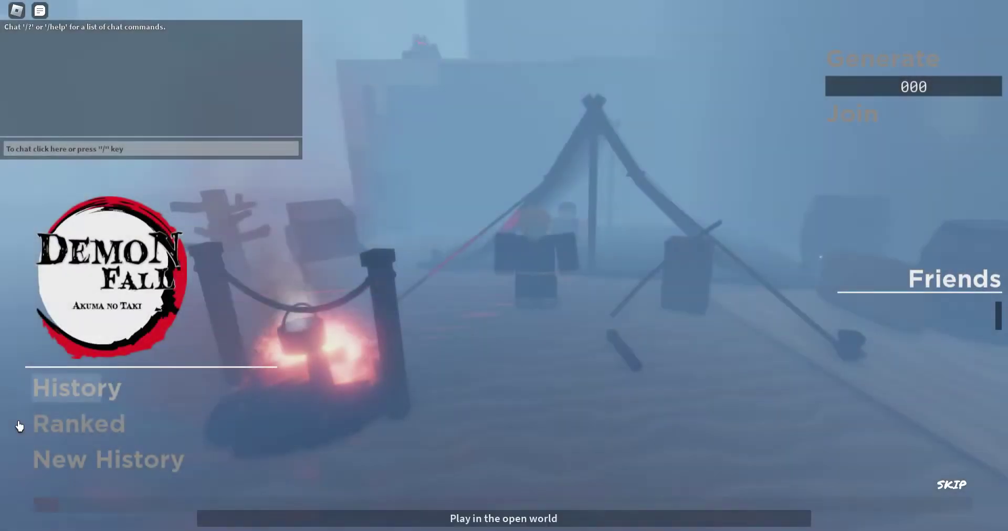
# Return to the ranked lobby via Ranked, then leave it for the main game.
pyautogui.click(75, 429)
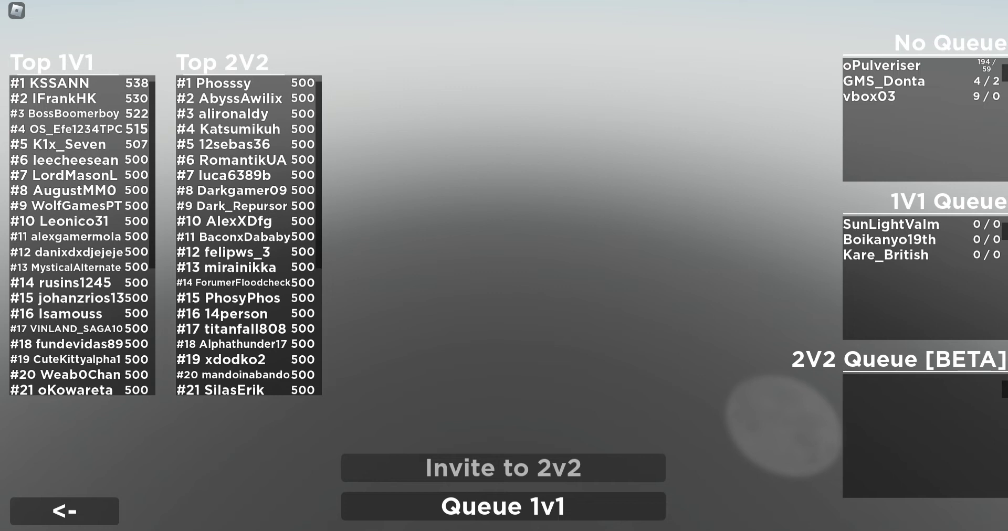
pyautogui.click(117, 505)
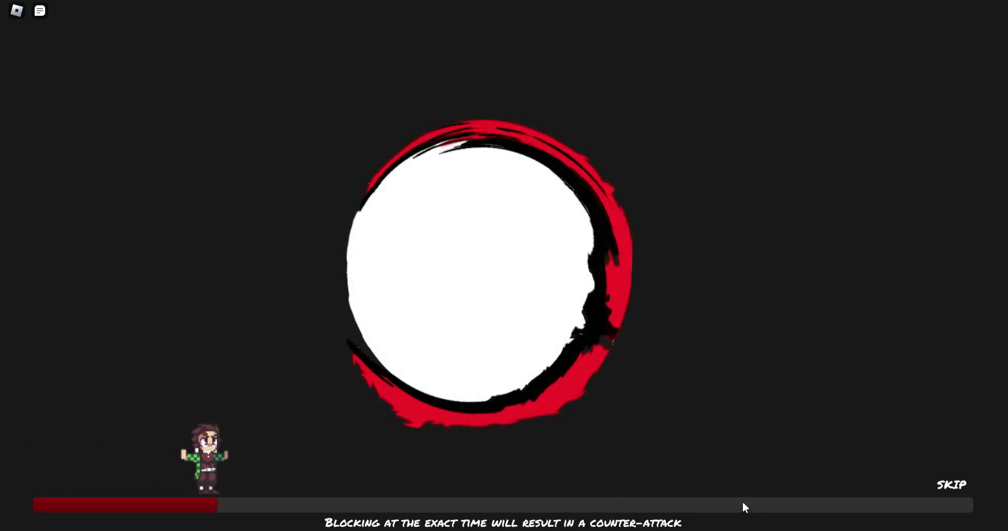
# Skip the loading intro, teleport to Ranked and join the 1v1 queue.
pyautogui.click(940, 502)
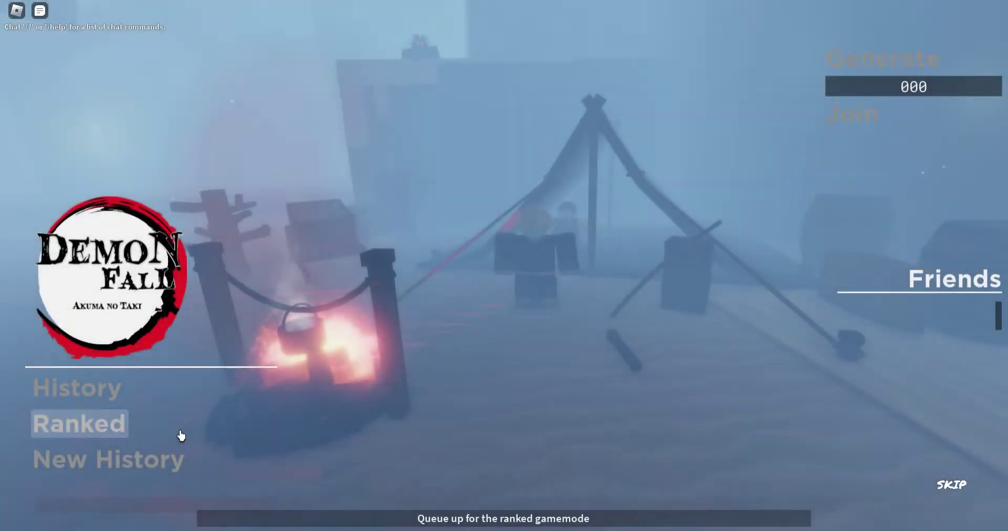
pyautogui.click(180, 434)
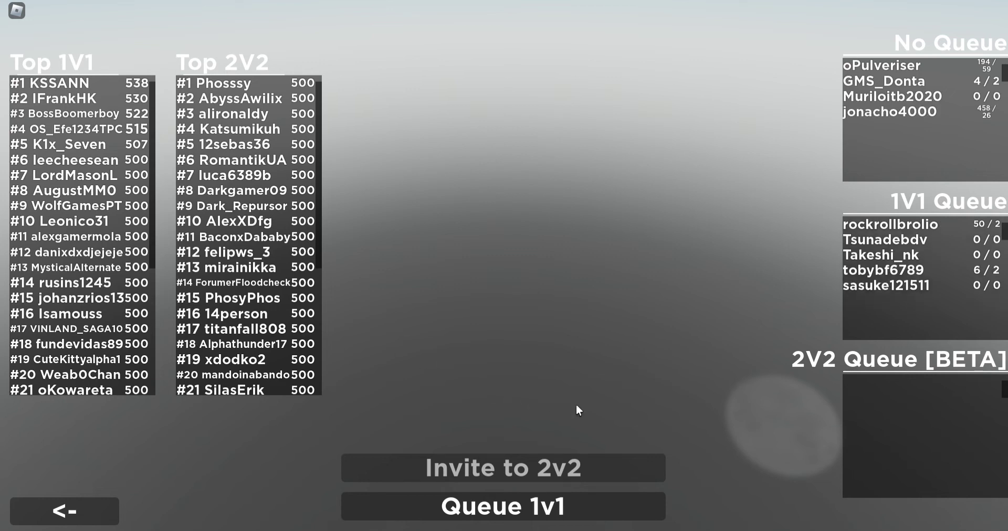
pyautogui.click(604, 509)
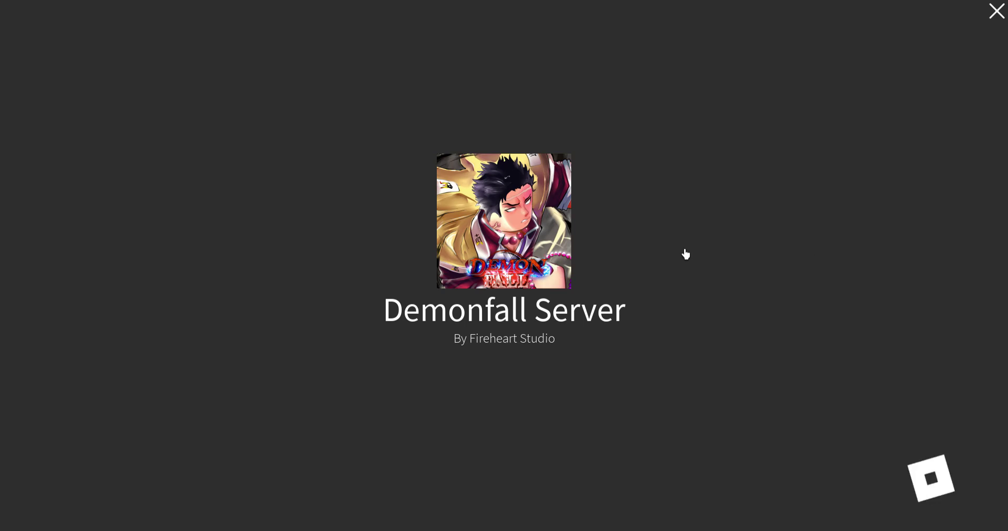
# Open and close the Roblox menu while the 1v1 arena server loads.
pyautogui.press('Escape')
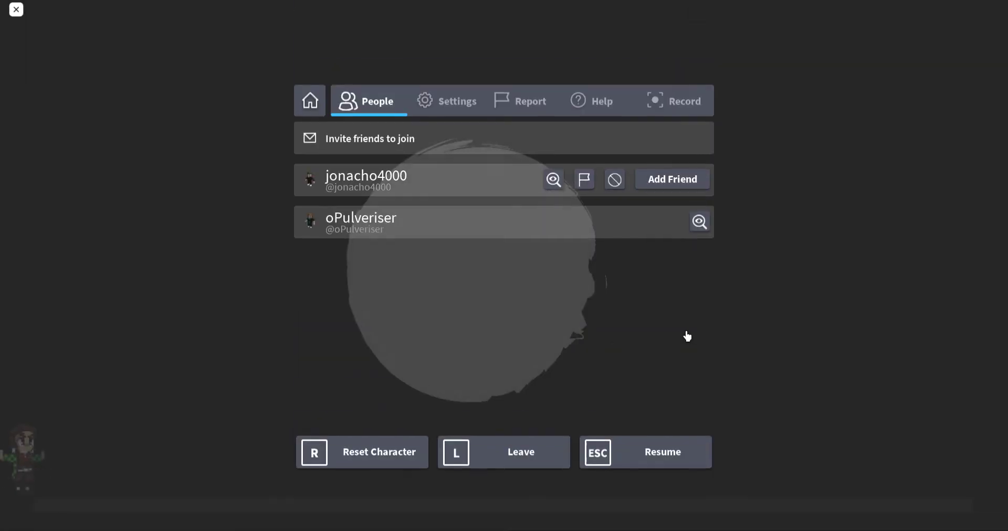
pyautogui.press('Escape')
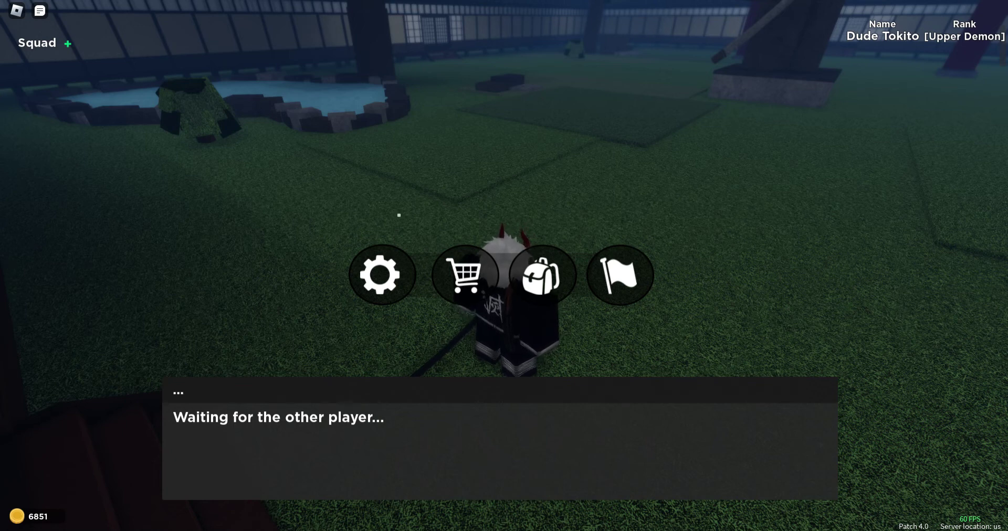
# Toggle the game menu, then walk forward into the arena as the duel starts.
pyautogui.press('Escape')
pyautogui.press('Escape')
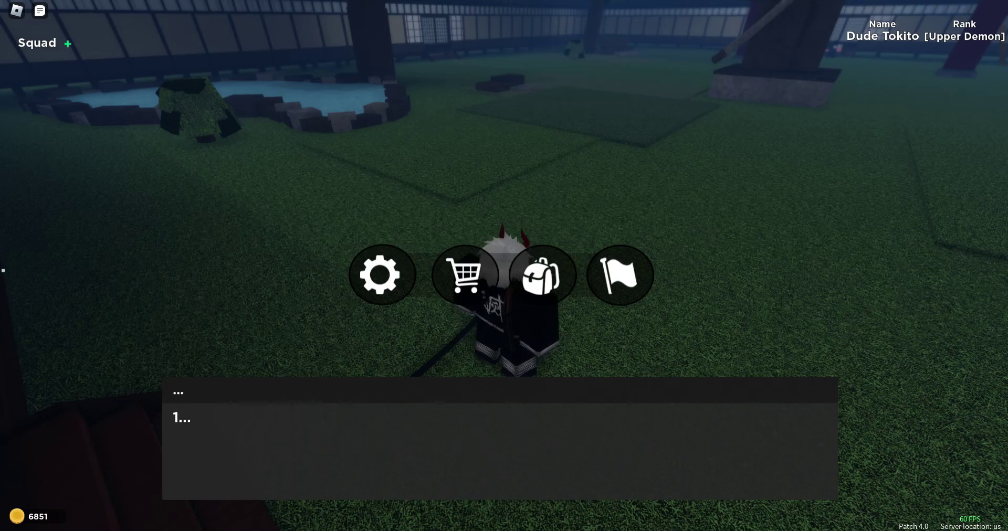
pyautogui.press('w')
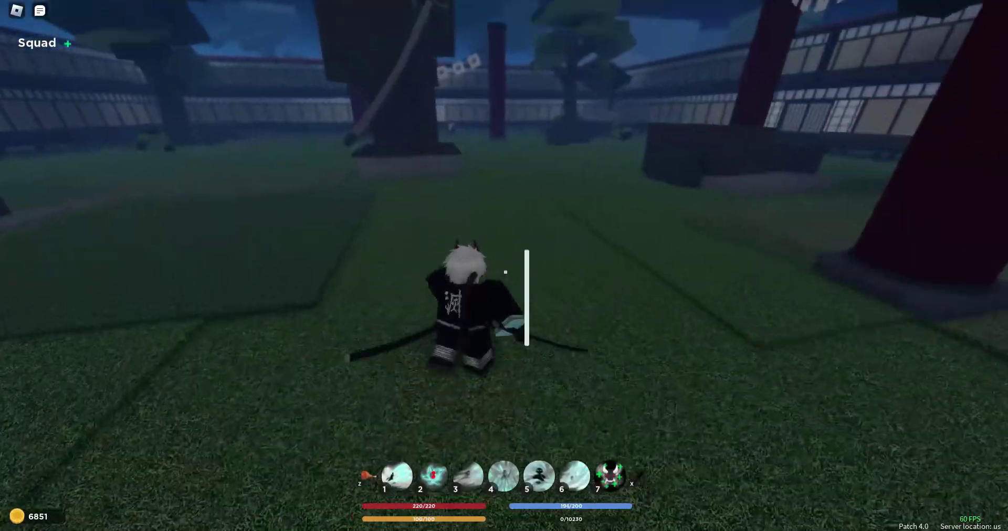
# Open the duel with repeated sword swings plus skills 1 and 3.
pyautogui.click(505, 272)
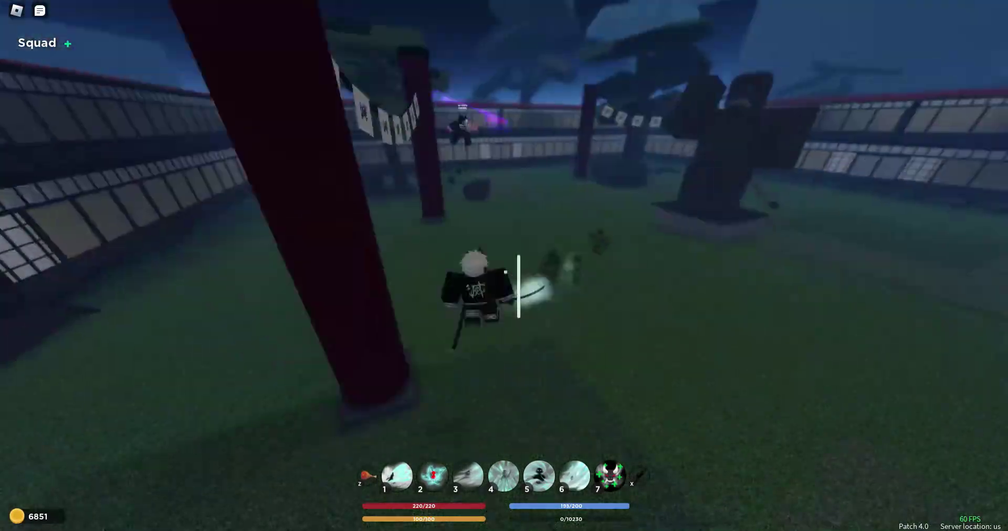
pyautogui.click(504, 272)
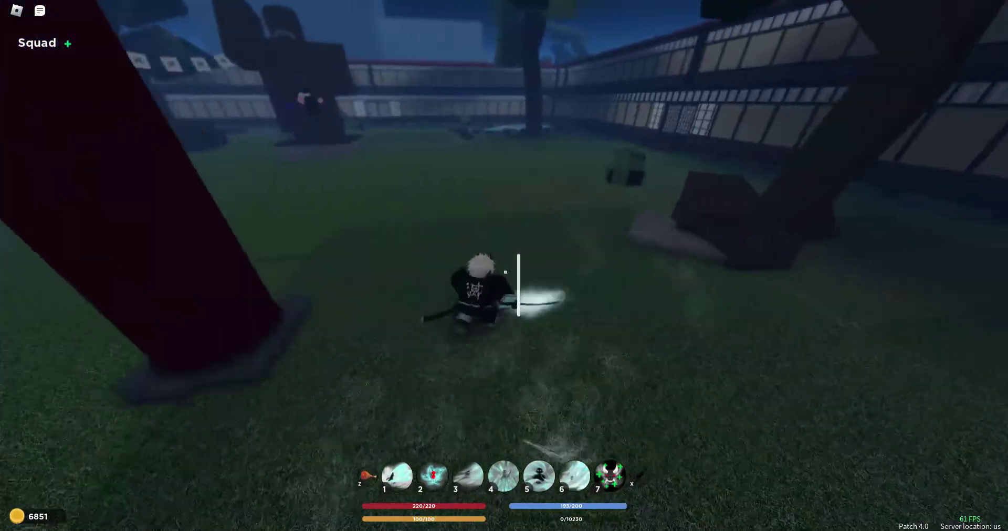
pyautogui.click(504, 272)
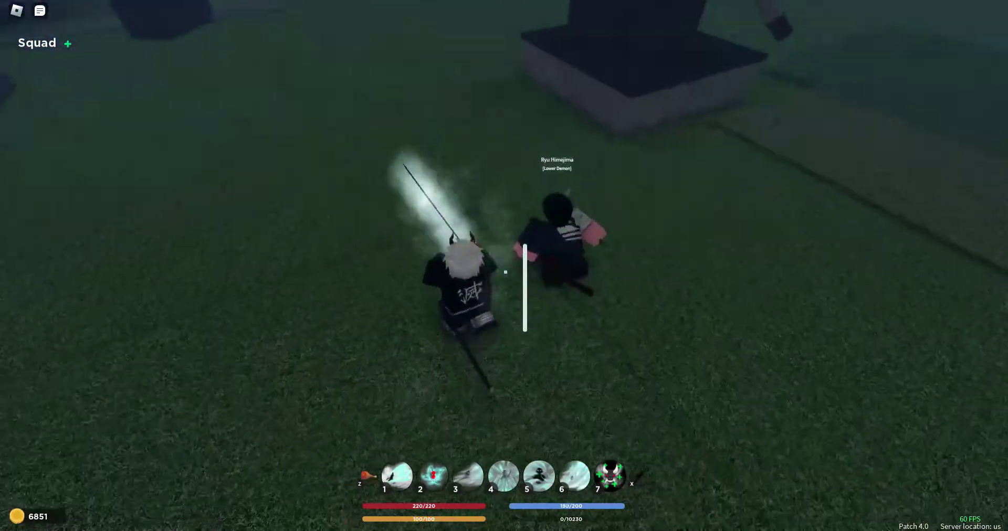
pyautogui.press('1')
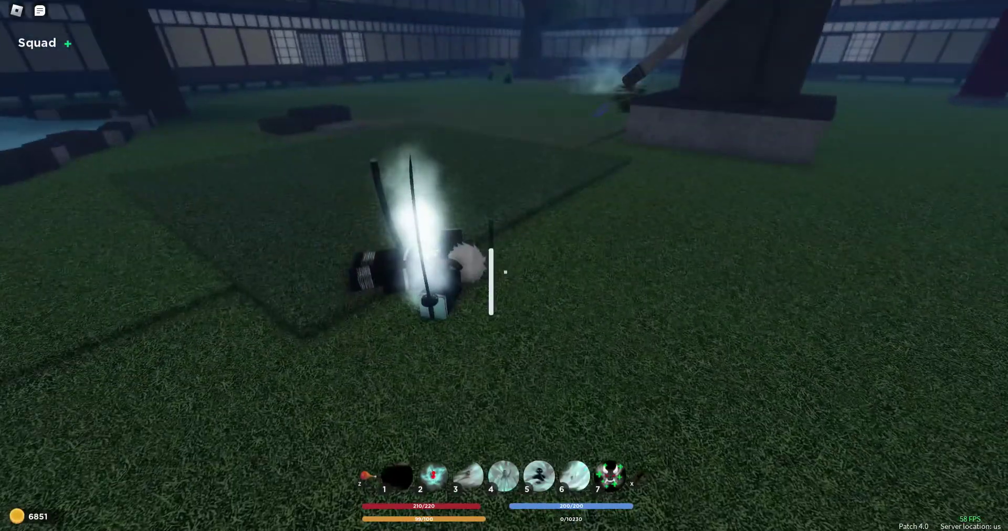
pyautogui.click(505, 271)
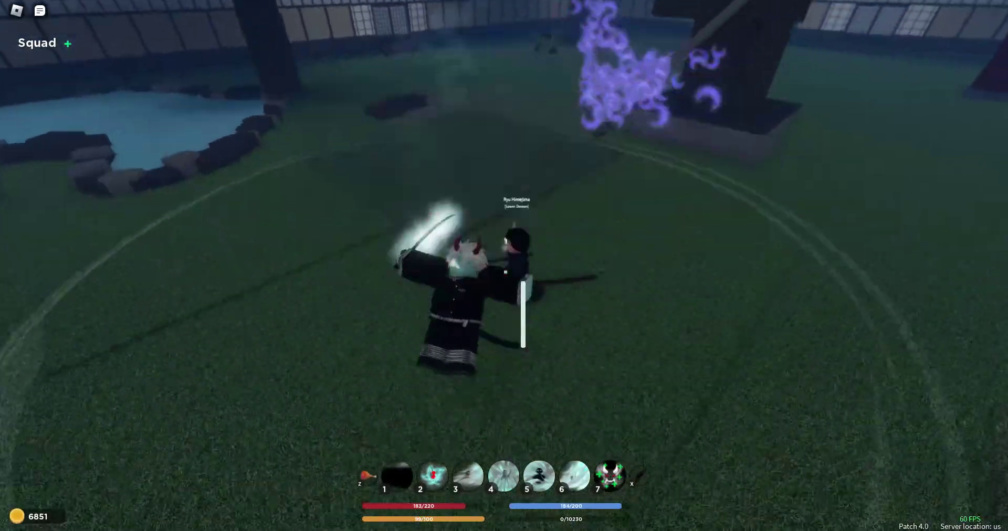
pyautogui.press('3')
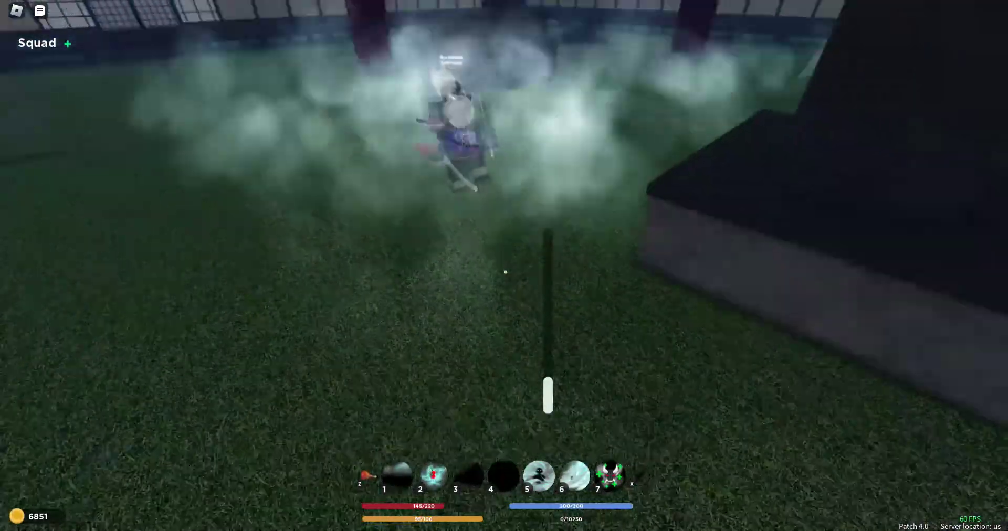
# Knock the opponent down with sword and skill 1, hit with skill 2, then dash away.
pyautogui.click(504, 272)
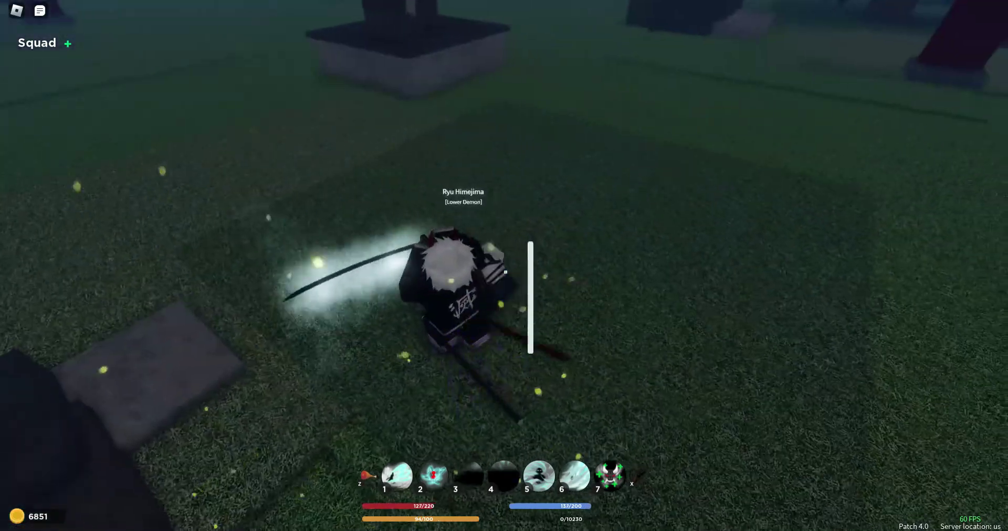
pyautogui.press('1')
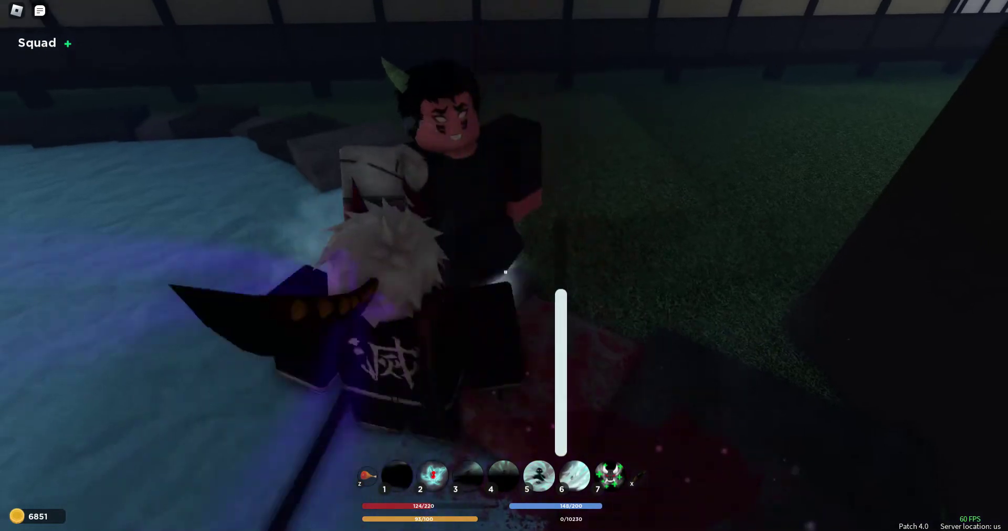
pyautogui.click(505, 272)
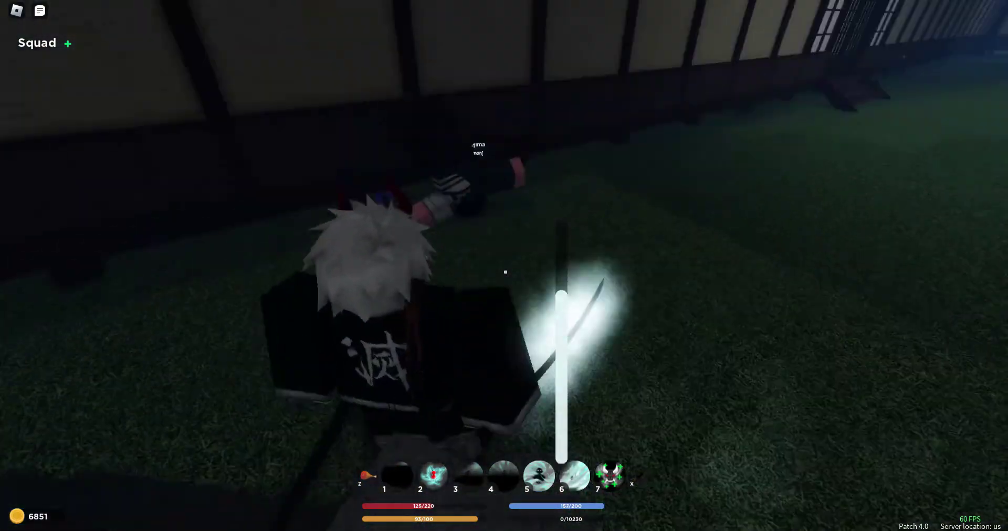
pyautogui.press('2')
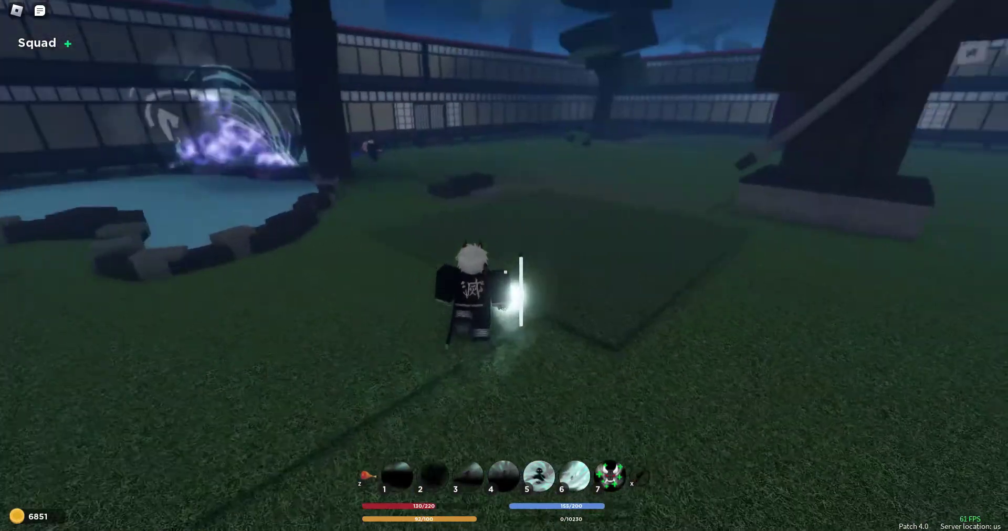
pyautogui.press('q')
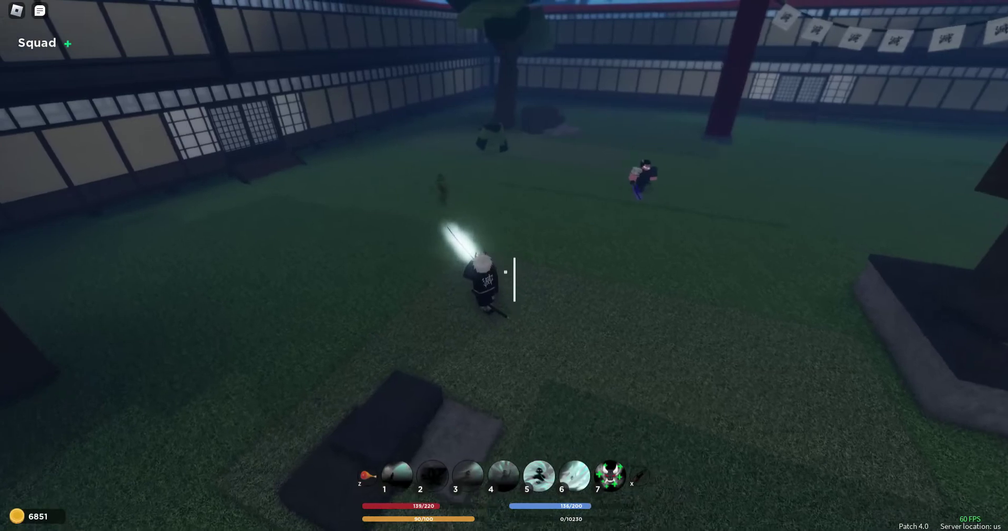
# Dash back in and finish the opponent with skills 1, 3, 1 and 2.
pyautogui.press('q')
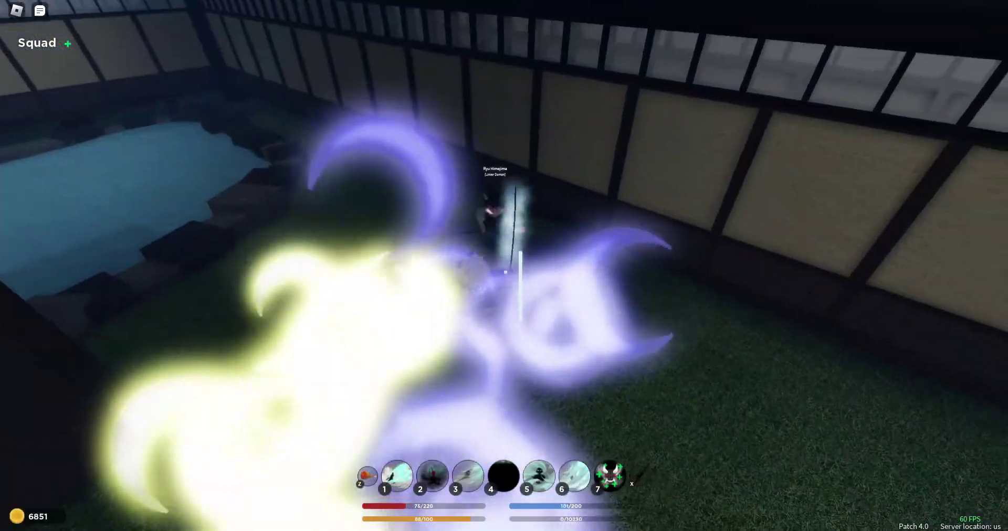
pyautogui.press('1')
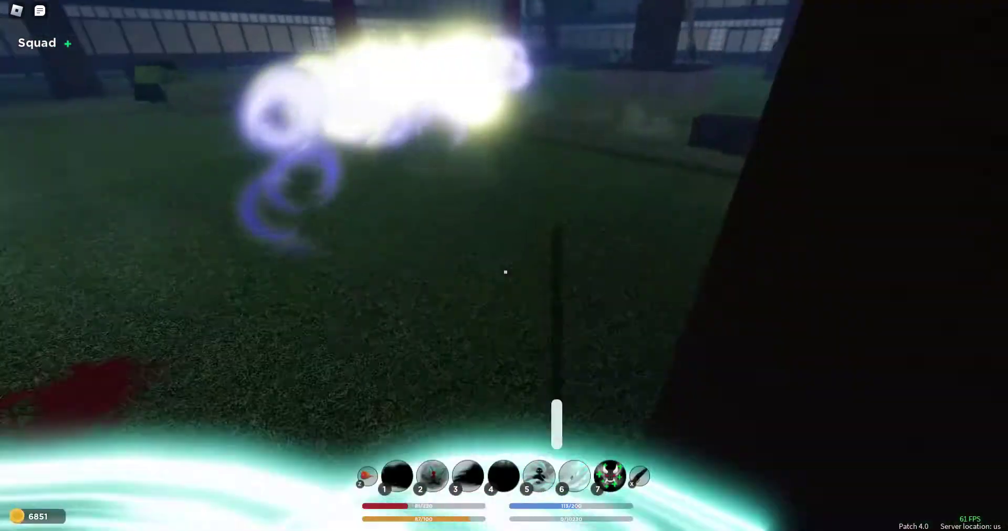
pyautogui.press('3')
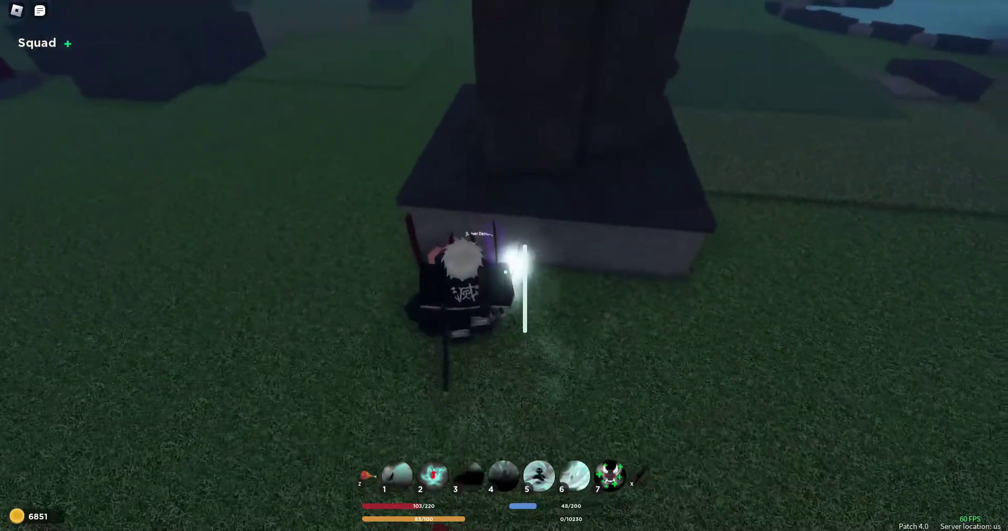
pyautogui.press('1')
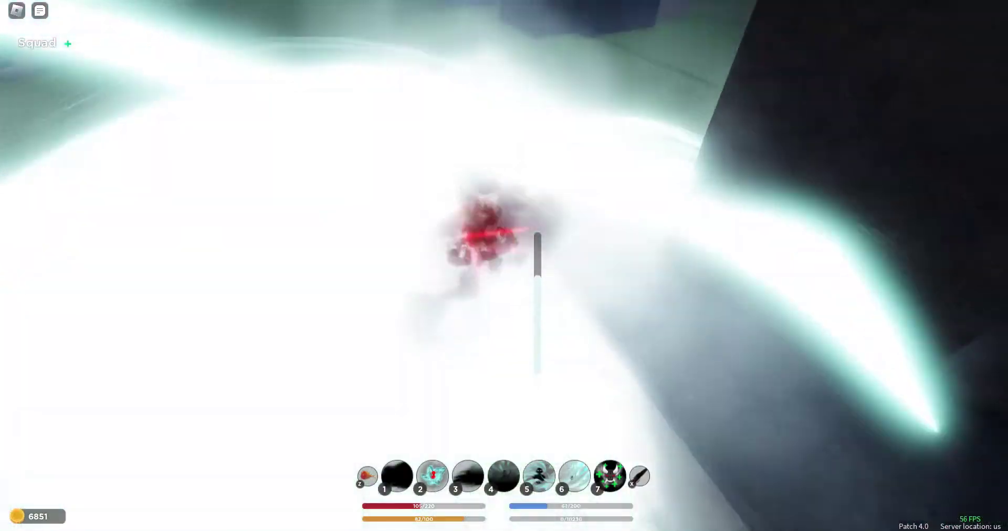
pyautogui.press('2')
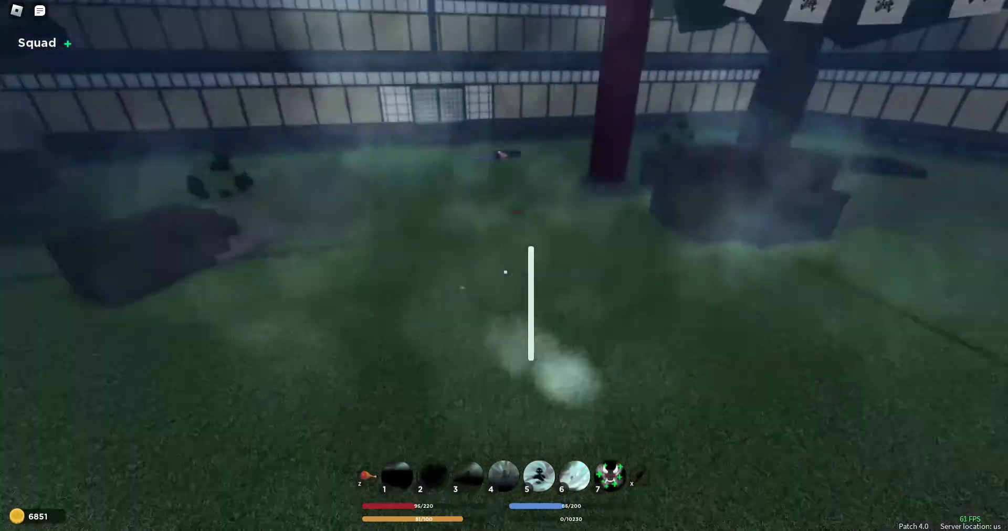
pyautogui.press('q')
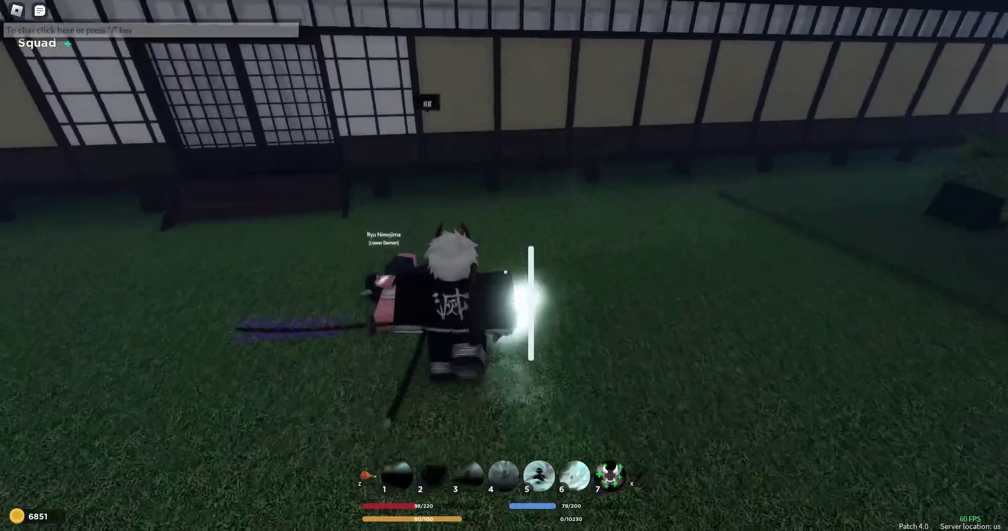
# Move toward the building after winning the 1v1 rematch.
pyautogui.click(572, 255)
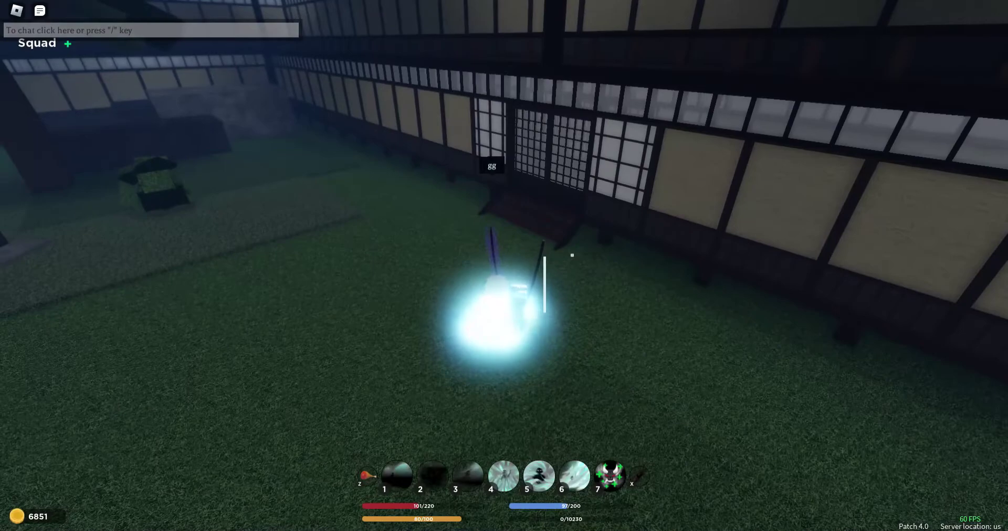